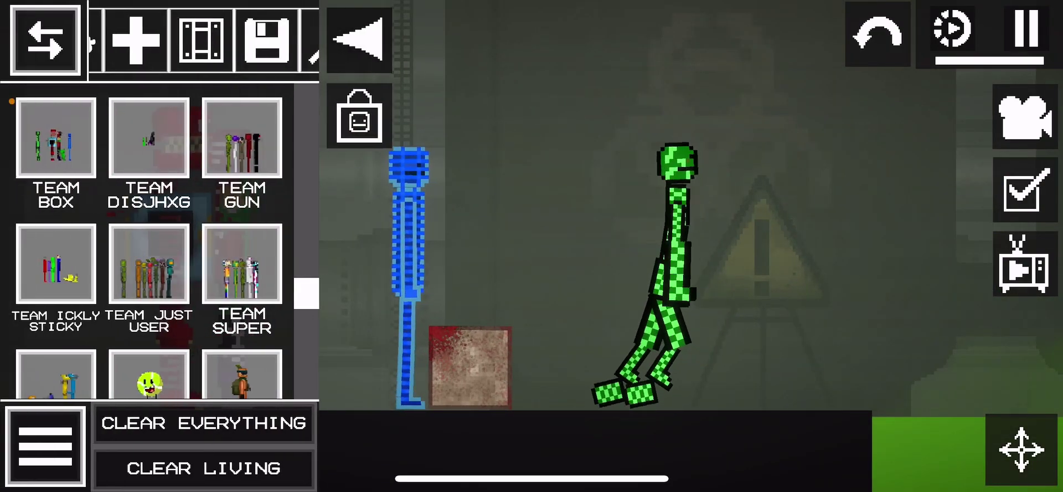
- Stand the green ragdoll back up beside the crate and dismiss its actions
{"action": "left_click", "coordinate": [703, 291]}
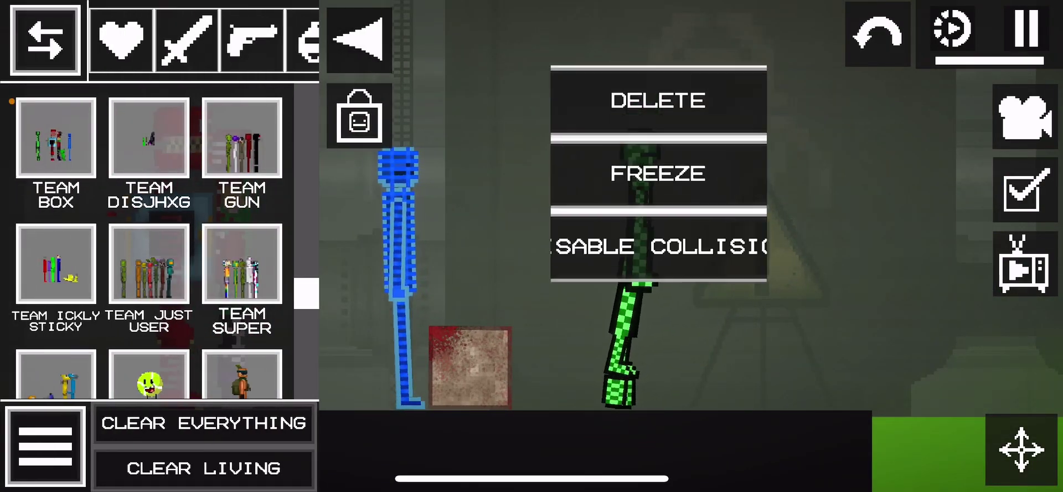
{"action": "left_click", "coordinate": [498, 124]}
{"action": "left_click", "coordinate": [628, 250]}
- Search the spawn menu for 'Box' items
{"action": "left_click", "coordinate": [639, 52]}
{"action": "left_click", "coordinate": [291, 37]}
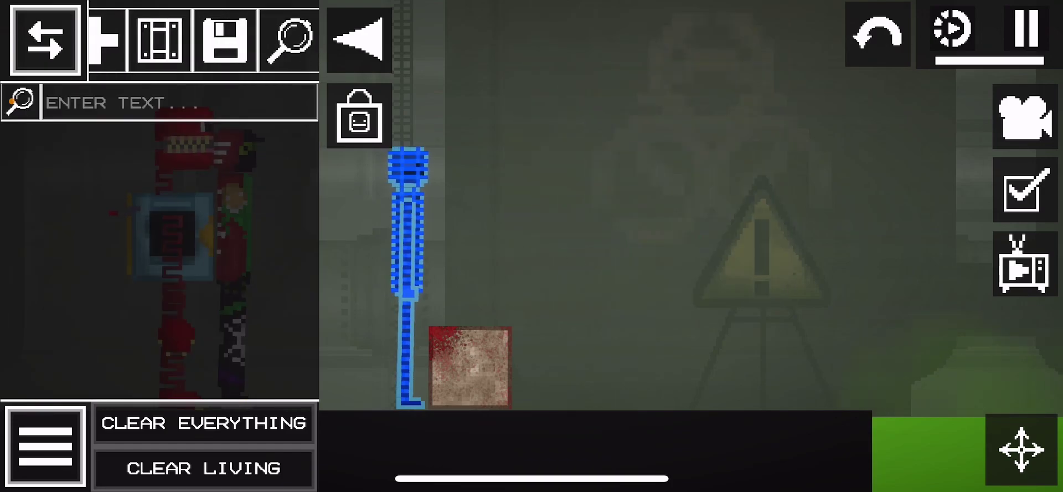
{"action": "left_click", "coordinate": [158, 101]}
{"action": "type", "text": "Box"}
{"action": "key", "text": "Return"}
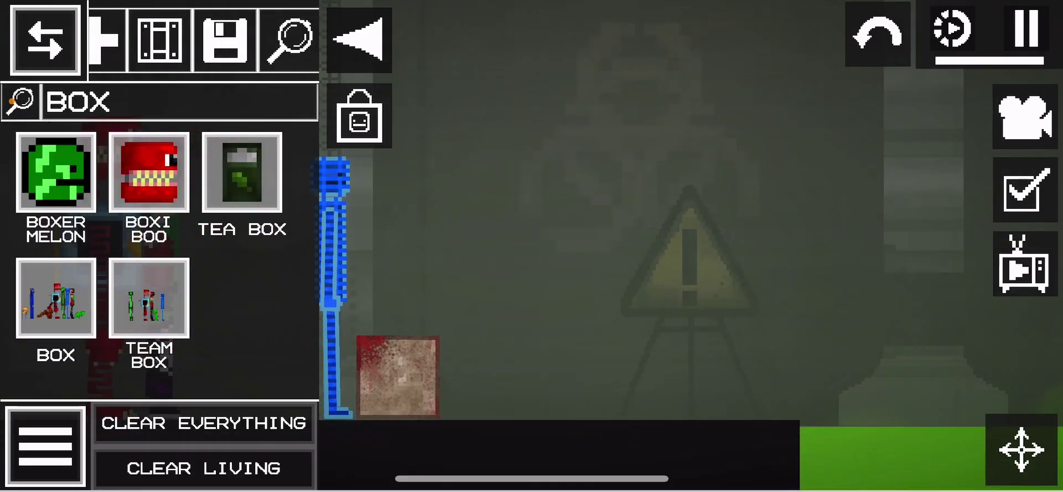
- Close the item list and apply an action such as Set Layer to the green ragdoll
{"action": "left_click", "coordinate": [44, 37]}
{"action": "left_click", "coordinate": [541, 267]}
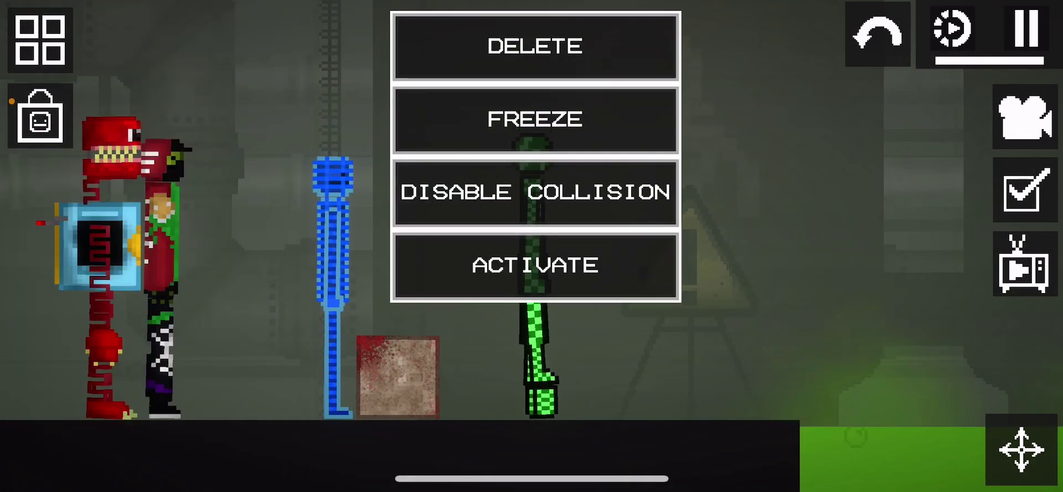
{"action": "scroll", "coordinate": [536, 167], "scroll_direction": "down", "scroll_amount": 8}
{"action": "scroll", "coordinate": [535, 166], "scroll_direction": "down", "scroll_amount": 3}
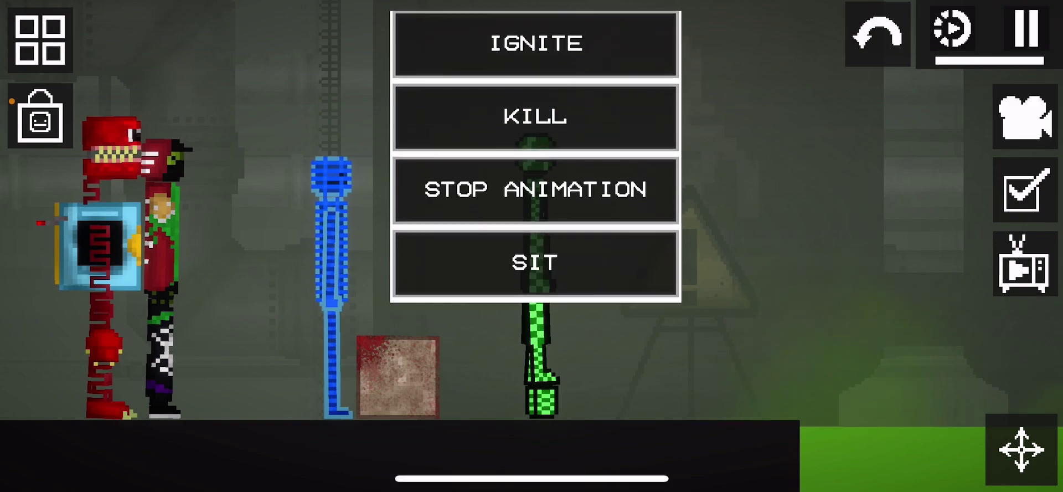
{"action": "scroll", "coordinate": [536, 167], "scroll_direction": "up", "scroll_amount": 6}
{"action": "scroll", "coordinate": [536, 167], "scroll_direction": "down", "scroll_amount": 5}
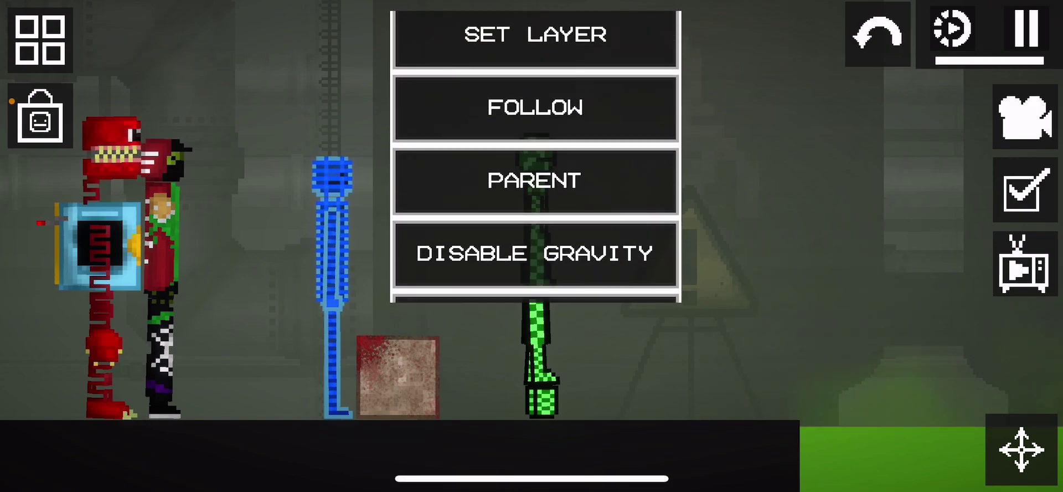
{"action": "left_click", "coordinate": [536, 35]}
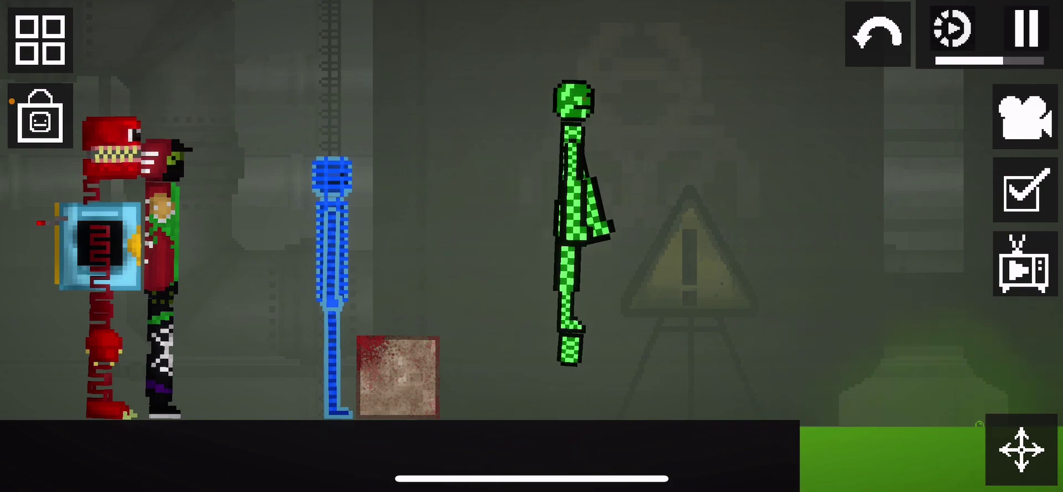
{"action": "scroll", "coordinate": [532, 250], "scroll_direction": "down", "scroll_amount": 2}
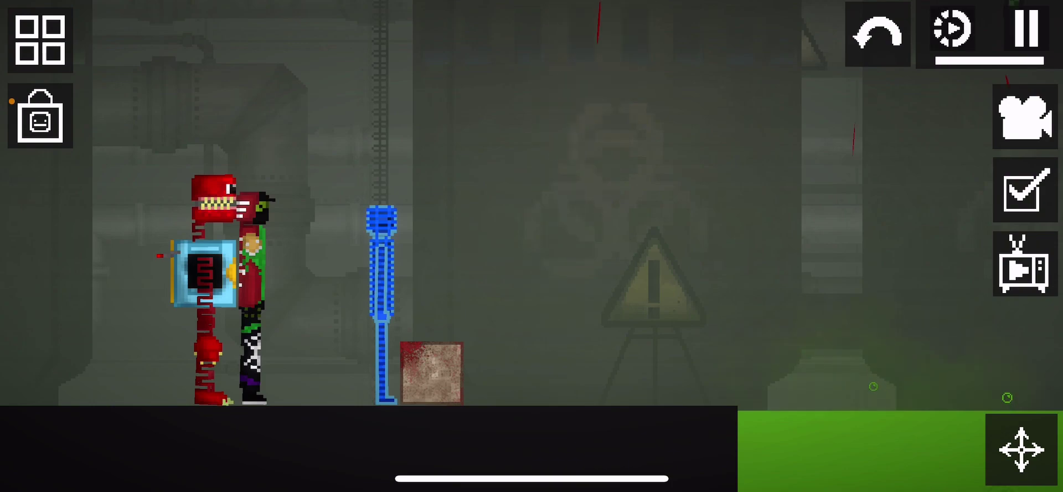
- Lift the small green object aside, then raise the green melon creature upright
{"action": "left_click_drag", "start_coordinate": [581, 250], "coordinate": [473, 162]}
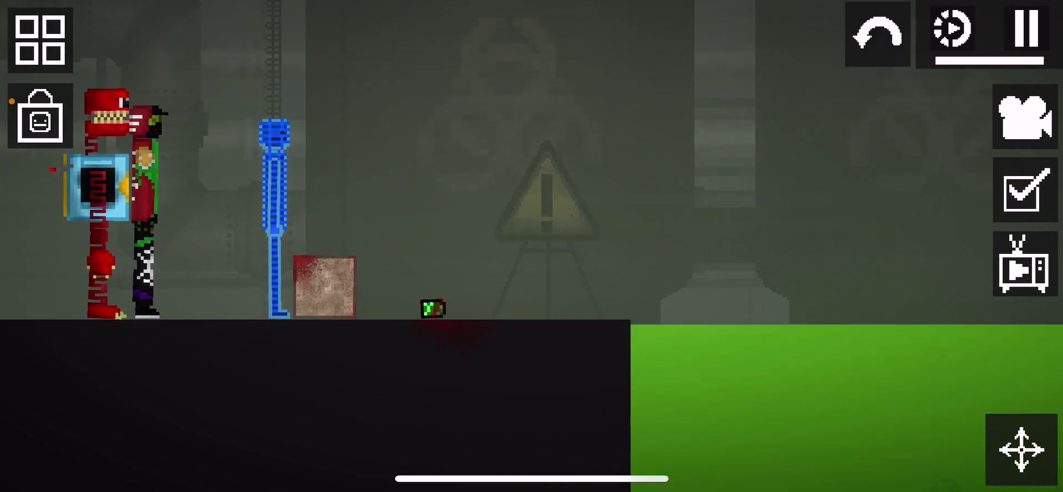
{"action": "scroll", "coordinate": [432, 307], "scroll_direction": "up", "scroll_amount": 3}
{"action": "left_click_drag", "start_coordinate": [432, 308], "coordinate": [482, 83]}
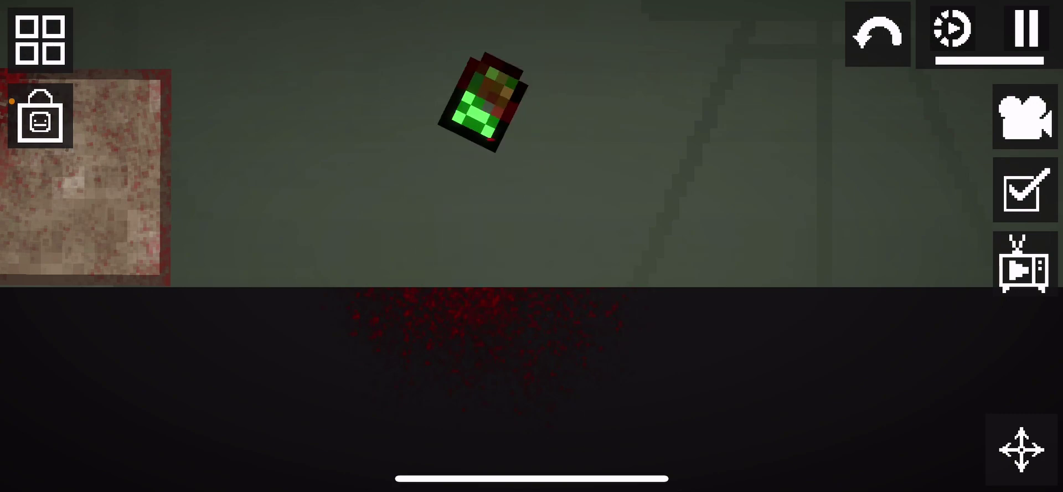
{"action": "scroll", "coordinate": [531, 249], "scroll_direction": "down", "scroll_amount": 3}
{"action": "left_click_drag", "start_coordinate": [332, 250], "coordinate": [665, 291]}
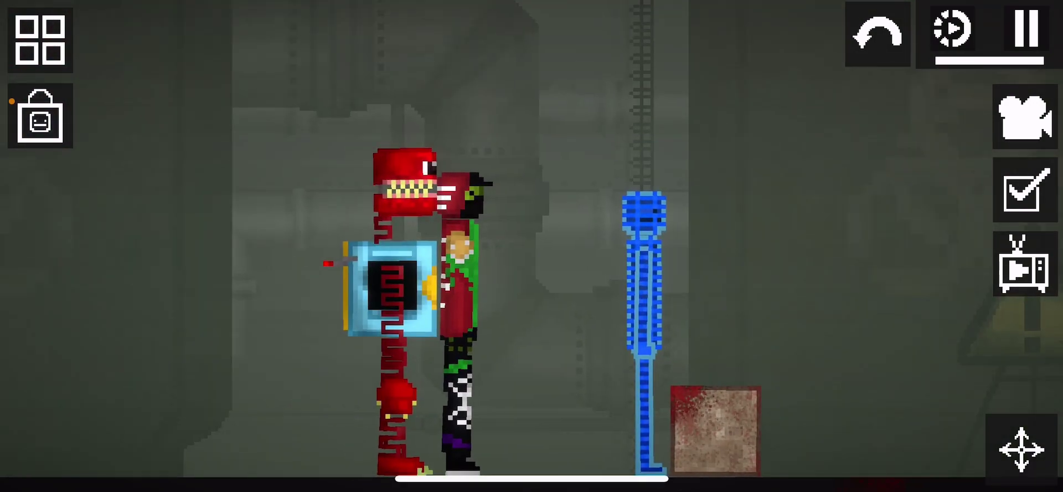
{"action": "scroll", "coordinate": [532, 250], "scroll_direction": "down", "scroll_amount": 4}
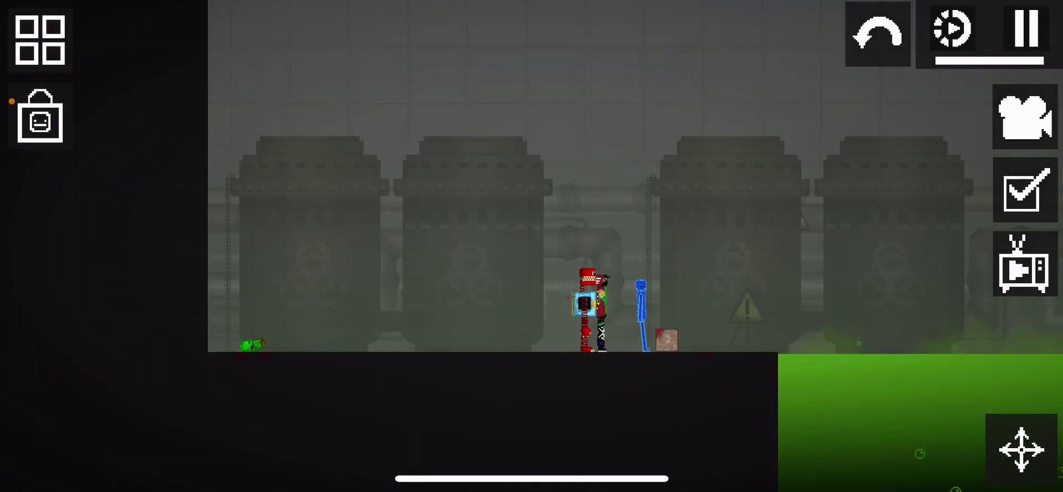
{"action": "left_click_drag", "start_coordinate": [333, 250], "coordinate": [582, 208]}
{"action": "left_click_drag", "start_coordinate": [250, 167], "coordinate": [749, 166]}
{"action": "scroll", "coordinate": [166, 208], "scroll_direction": "up", "scroll_amount": 4}
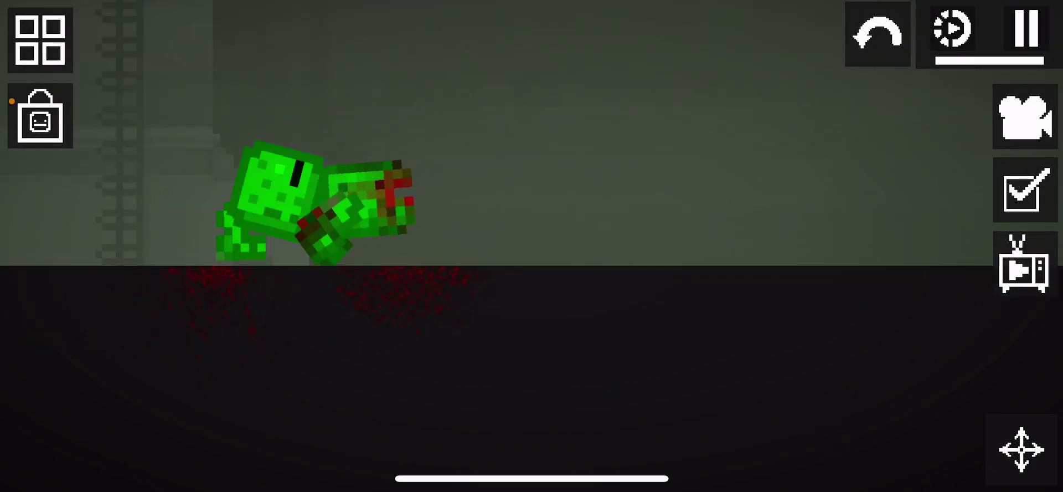
{"action": "left_click_drag", "start_coordinate": [274, 233], "coordinate": [357, 83]}
{"action": "left_click_drag", "start_coordinate": [503, 175], "coordinate": [522, 125]}
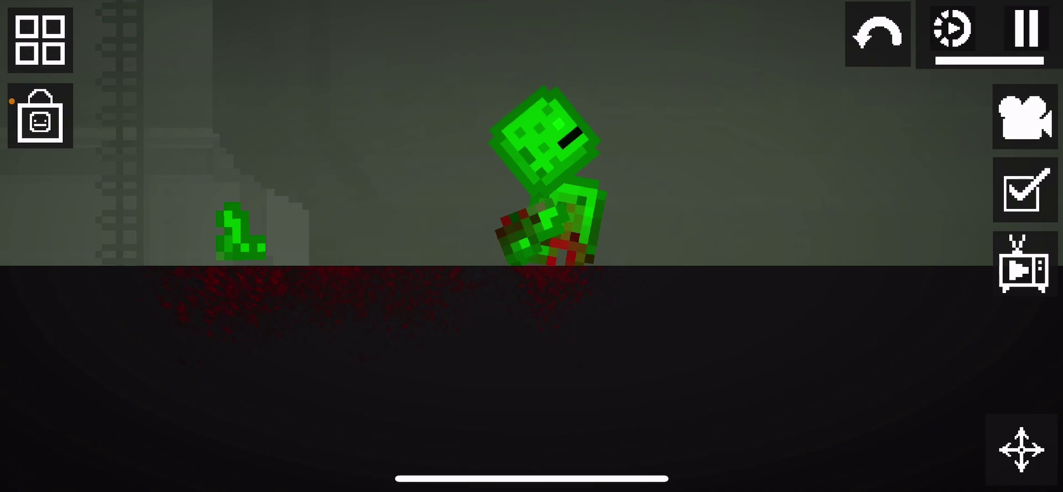
- Spawn a Bubble from the Objects list into the scene
{"action": "left_click", "coordinate": [40, 40]}
{"action": "scroll", "coordinate": [665, 208], "scroll_direction": "down", "scroll_amount": 5}
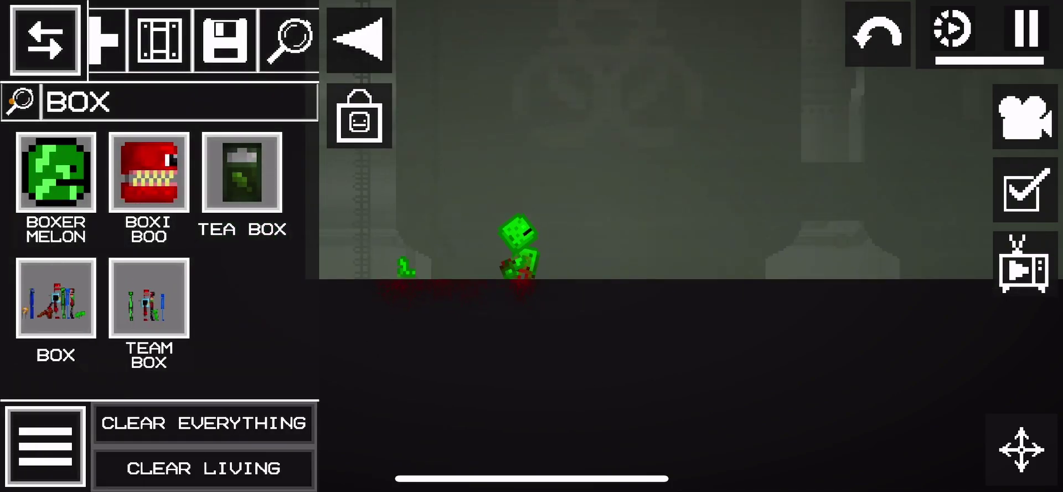
{"action": "left_click_drag", "start_coordinate": [748, 207], "coordinate": [416, 208]}
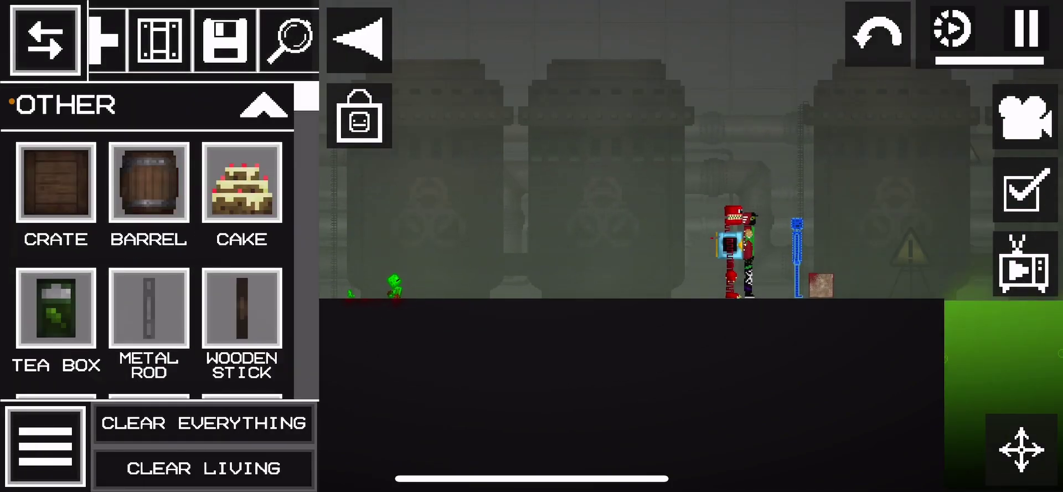
{"action": "left_click_drag", "start_coordinate": [748, 249], "coordinate": [449, 299]}
{"action": "scroll", "coordinate": [150, 250], "scroll_direction": "down", "scroll_amount": 5}
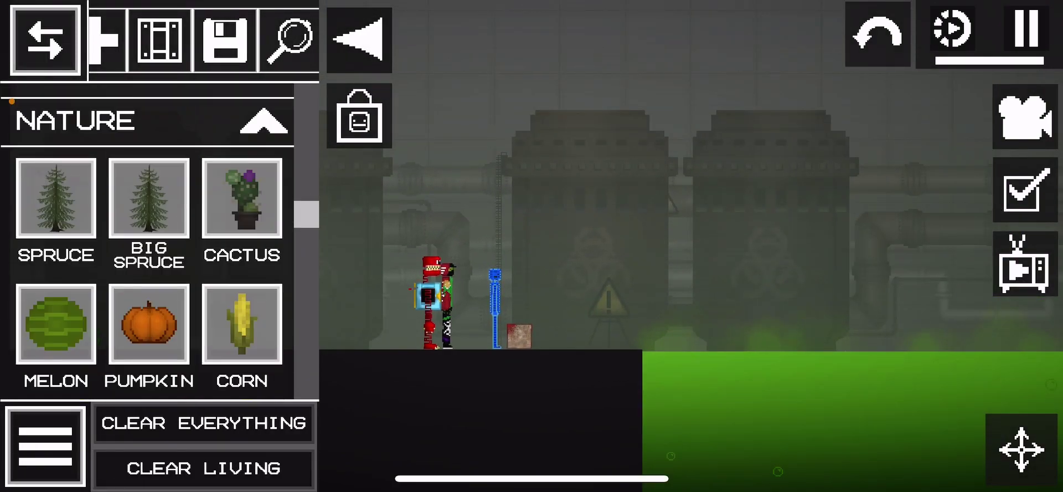
{"action": "scroll", "coordinate": [150, 250], "scroll_direction": "down", "scroll_amount": 5}
{"action": "scroll", "coordinate": [149, 250], "scroll_direction": "down", "scroll_amount": 5}
{"action": "mouse_move", "coordinate": [499, 249]}
{"action": "left_mouse_down"}
{"action": "mouse_move", "coordinate": [789, 249]}
{"action": "mouse_move", "coordinate": [416, 249]}
{"action": "left_mouse_up"}
{"action": "left_click", "coordinate": [56, 181]}
{"action": "left_click", "coordinate": [432, 191]}
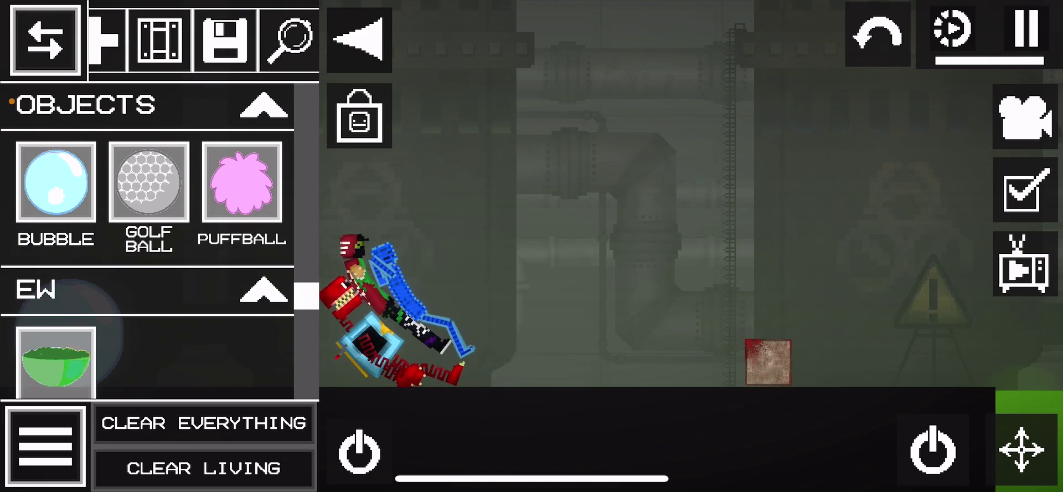
- Pan to the crate and acid pool, then show the user-mod item categories
{"action": "left_click_drag", "start_coordinate": [665, 250], "coordinate": [540, 217]}
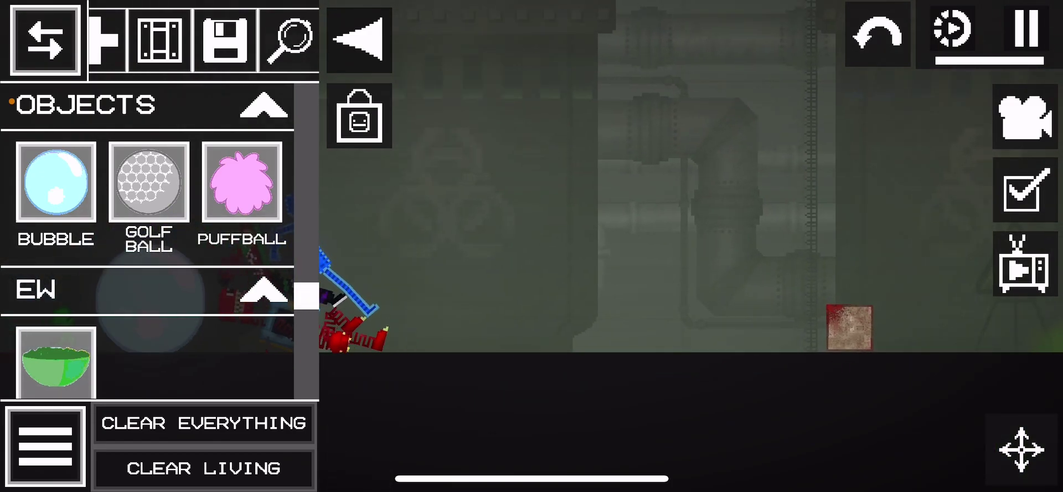
{"action": "left_click_drag", "start_coordinate": [747, 249], "coordinate": [499, 216]}
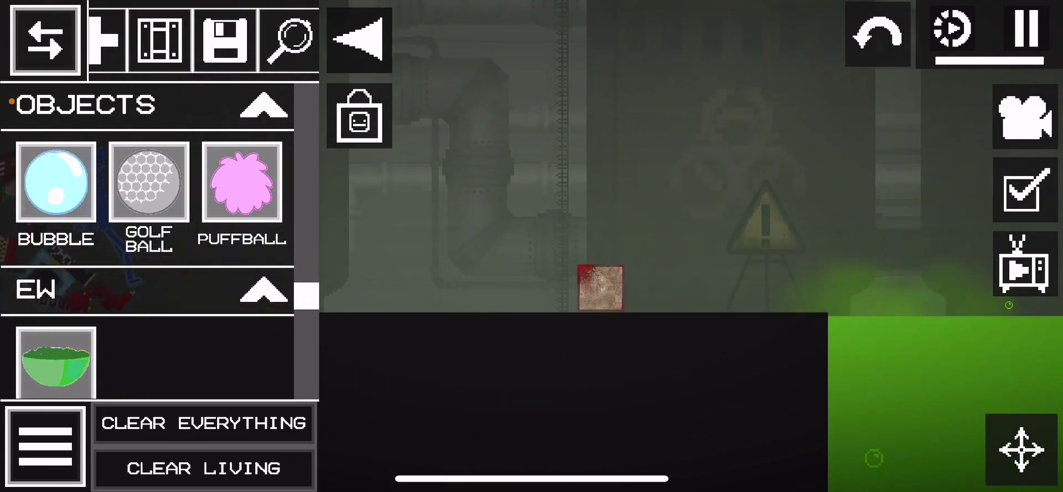
{"action": "scroll", "coordinate": [150, 249], "scroll_direction": "up", "scroll_amount": 5}
{"action": "scroll", "coordinate": [166, 37], "scroll_direction": "left", "scroll_amount": 3}
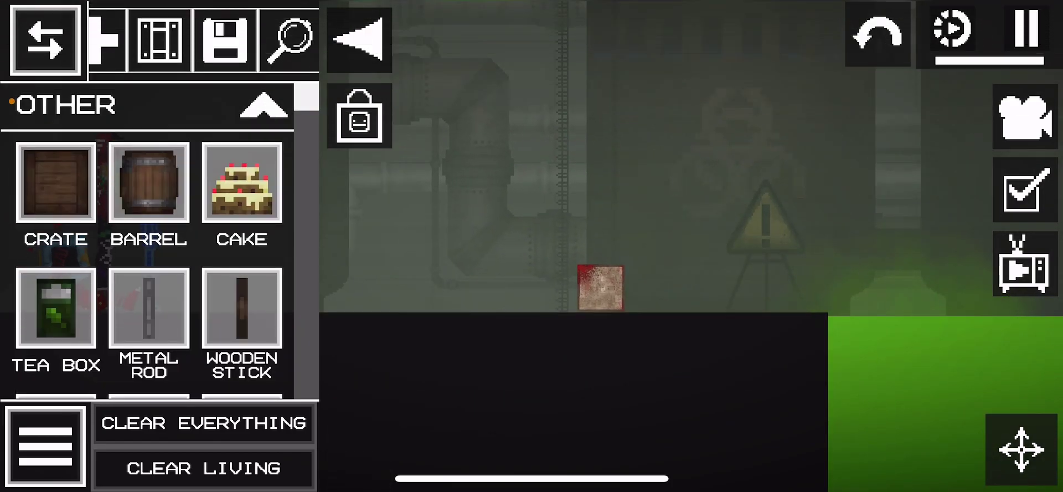
{"action": "left_click", "coordinate": [46, 445]}
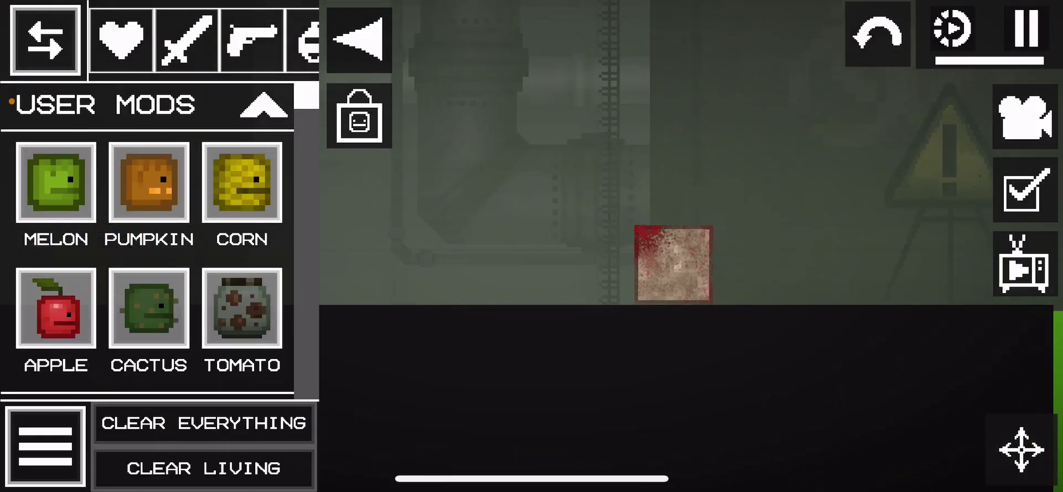
- Spawn the saved BOX team from the contraptions list into the scene
{"action": "left_click", "coordinate": [233, 39]}
{"action": "scroll", "coordinate": [150, 249], "scroll_direction": "down", "scroll_amount": 5}
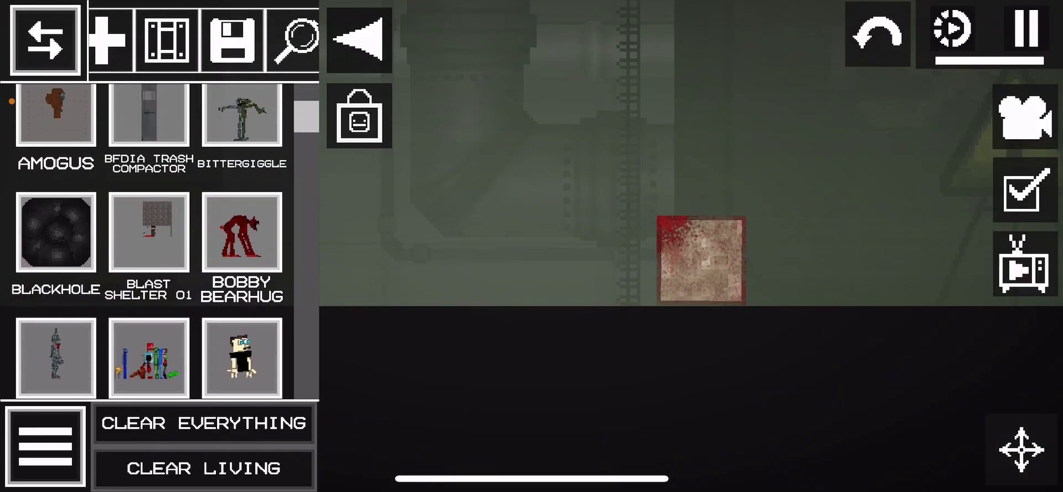
{"action": "scroll", "coordinate": [149, 249], "scroll_direction": "down", "scroll_amount": 3}
{"action": "left_click", "coordinate": [149, 184]}
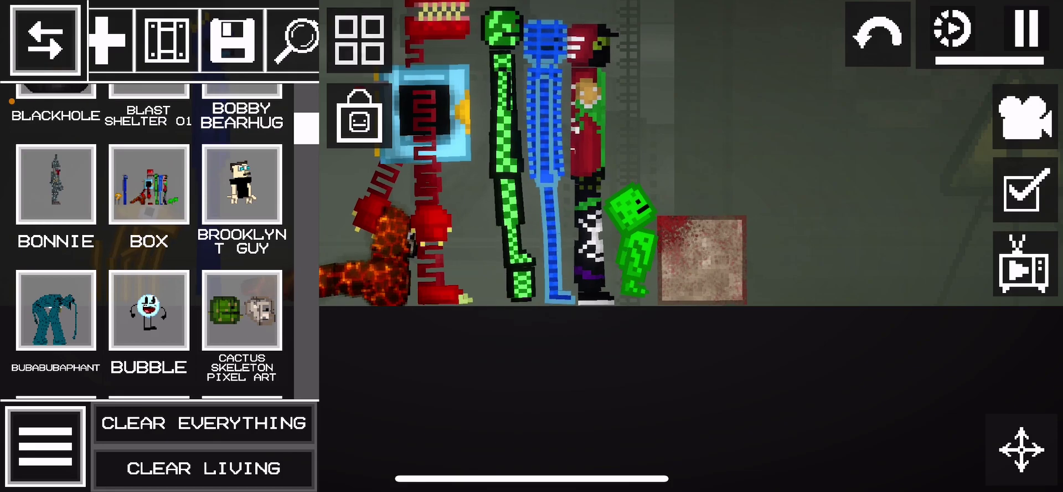
{"action": "left_click", "coordinate": [360, 38]}
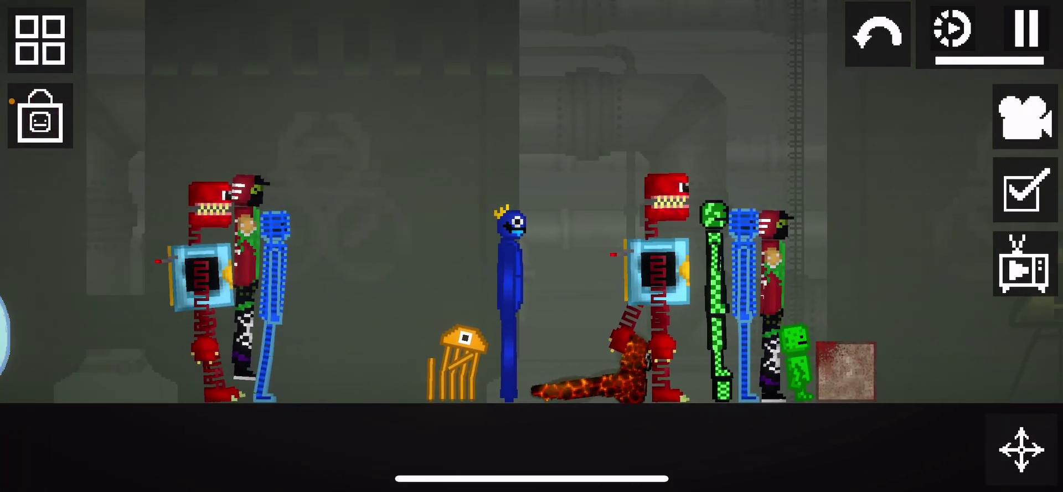
{"action": "left_click_drag", "start_coordinate": [531, 208], "coordinate": [748, 292]}
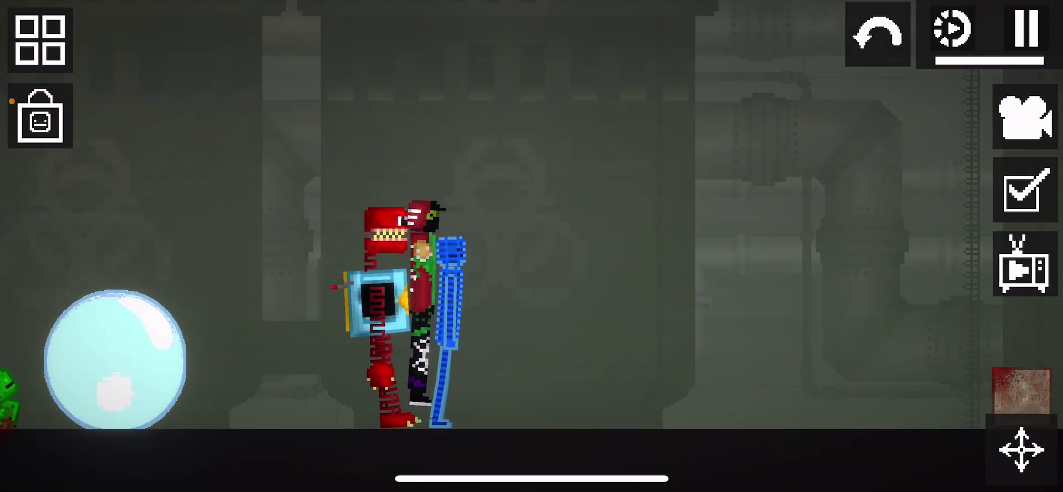
{"action": "left_click", "coordinate": [40, 39]}
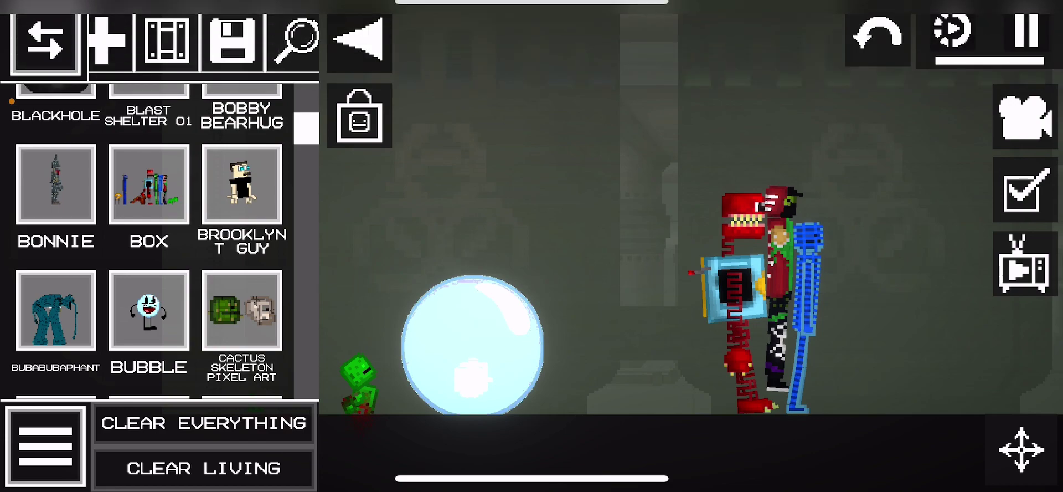
- Delete the green creeper ragdoll and one more ragdoll from the group
{"action": "left_click", "coordinate": [359, 384]}
{"action": "left_click", "coordinate": [351, 237]}
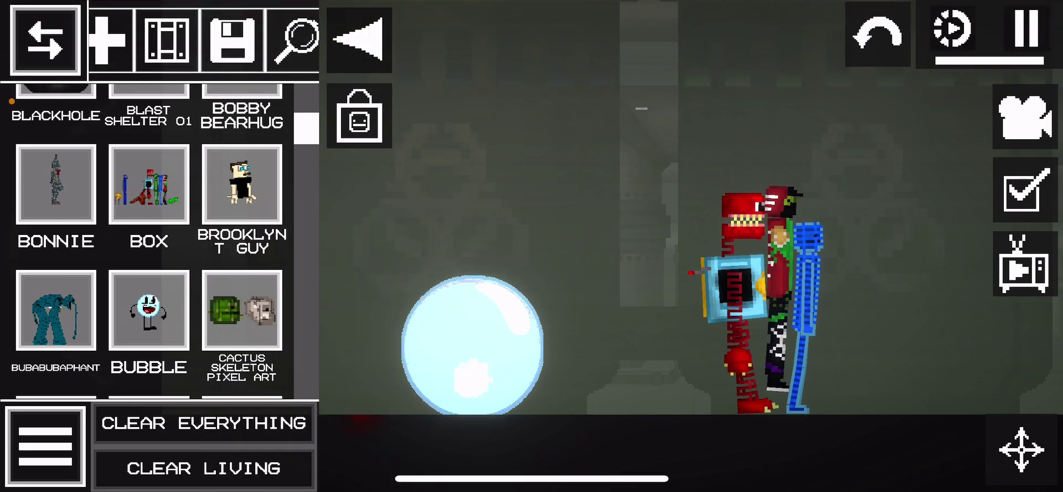
{"action": "left_click", "coordinate": [757, 274]}
{"action": "left_click", "coordinate": [790, 112]}
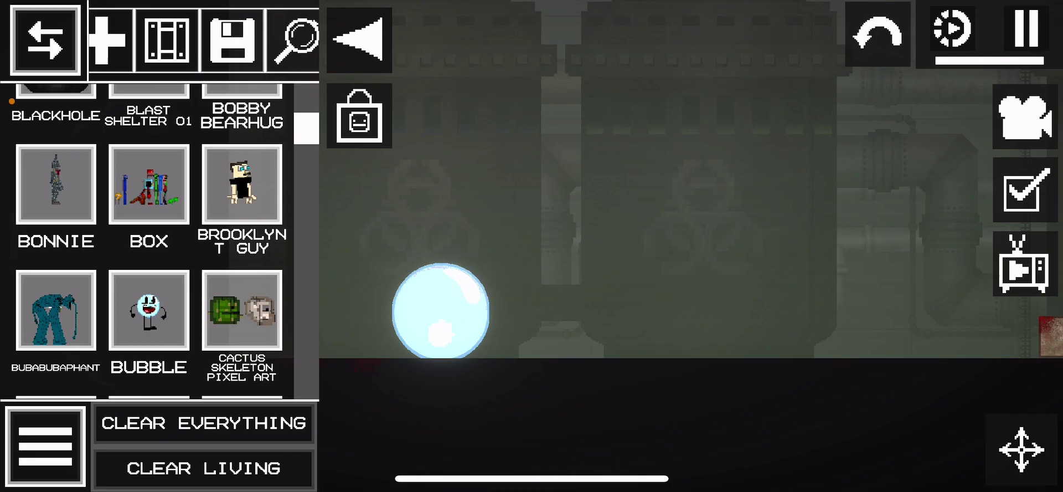
- Delete the green checkered ragdoll and fling the lava ragdoll around the group
{"action": "left_click", "coordinate": [46, 39]}
{"action": "scroll", "coordinate": [582, 208], "scroll_direction": "up", "scroll_amount": 4}
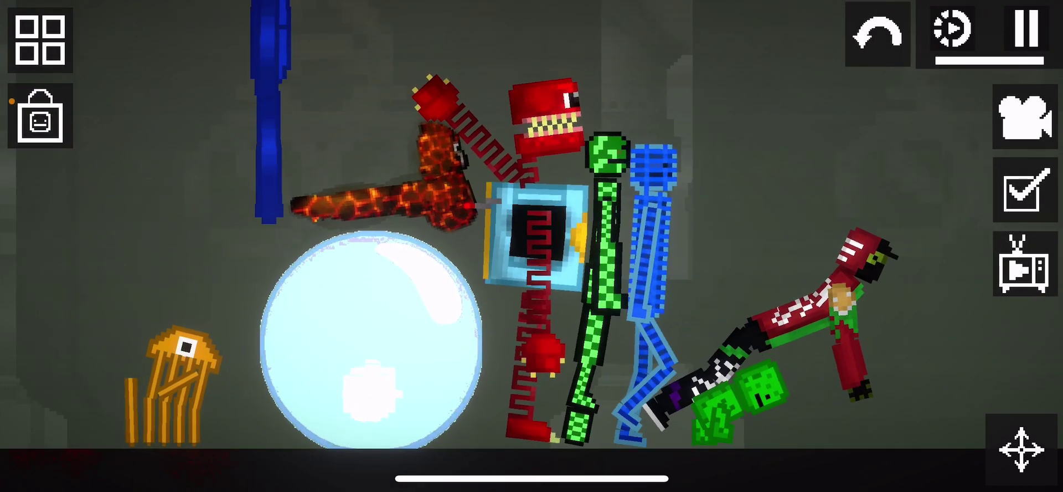
{"action": "left_click", "coordinate": [612, 262]}
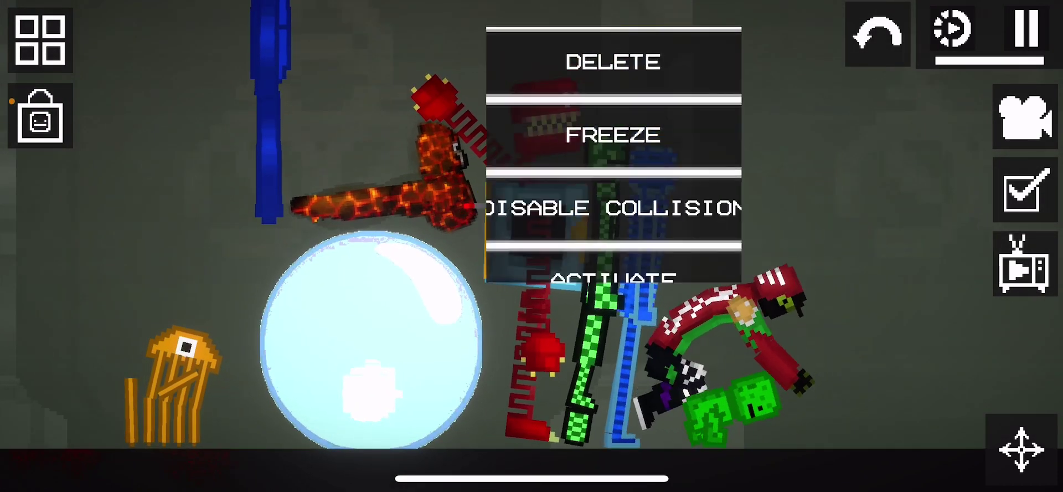
{"action": "left_click", "coordinate": [612, 58]}
{"action": "scroll", "coordinate": [533, 249], "scroll_direction": "up", "scroll_amount": 3}
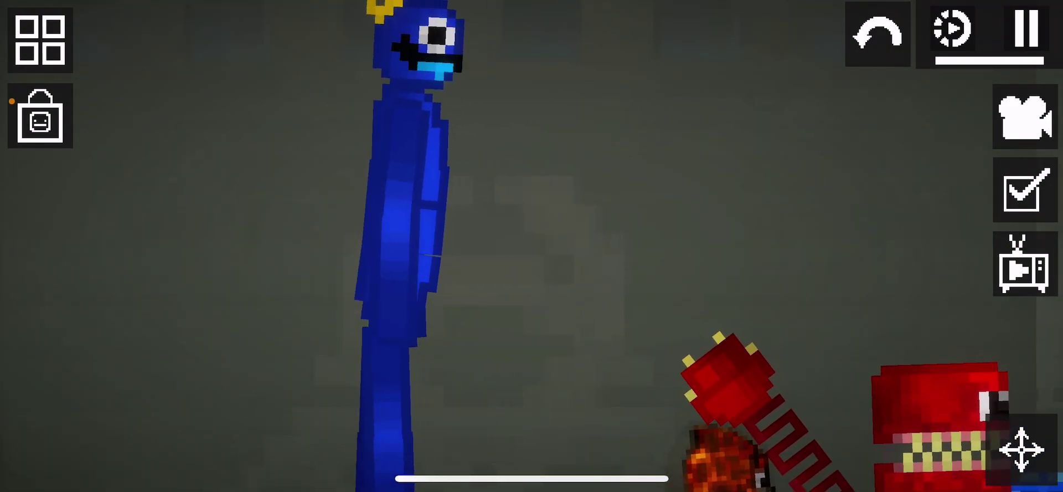
{"action": "scroll", "coordinate": [531, 250], "scroll_direction": "down", "scroll_amount": 3}
{"action": "left_click_drag", "start_coordinate": [614, 332], "coordinate": [681, 275]}
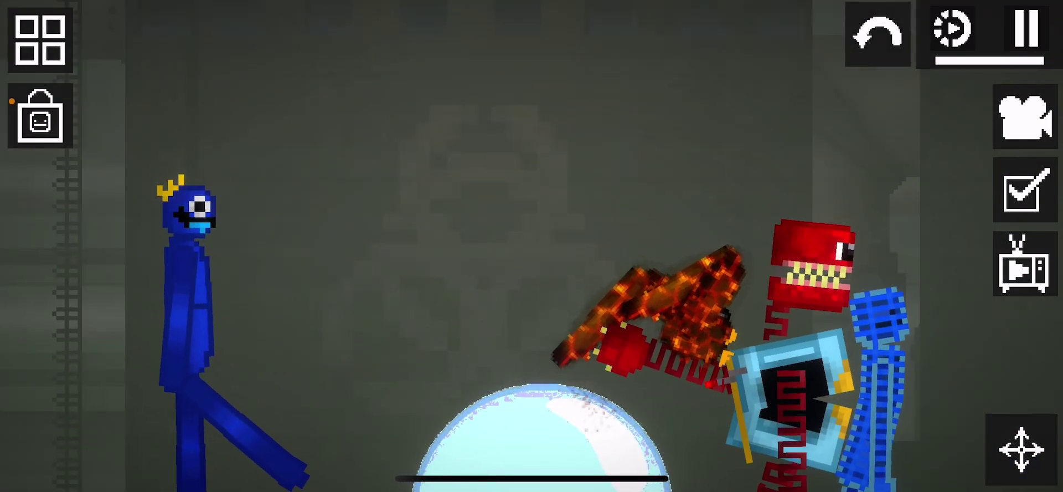
{"action": "scroll", "coordinate": [532, 250], "scroll_direction": "up", "scroll_amount": 3}
{"action": "scroll", "coordinate": [532, 250], "scroll_direction": "down", "scroll_amount": 3}
{"action": "scroll", "coordinate": [533, 250], "scroll_direction": "up", "scroll_amount": 4}
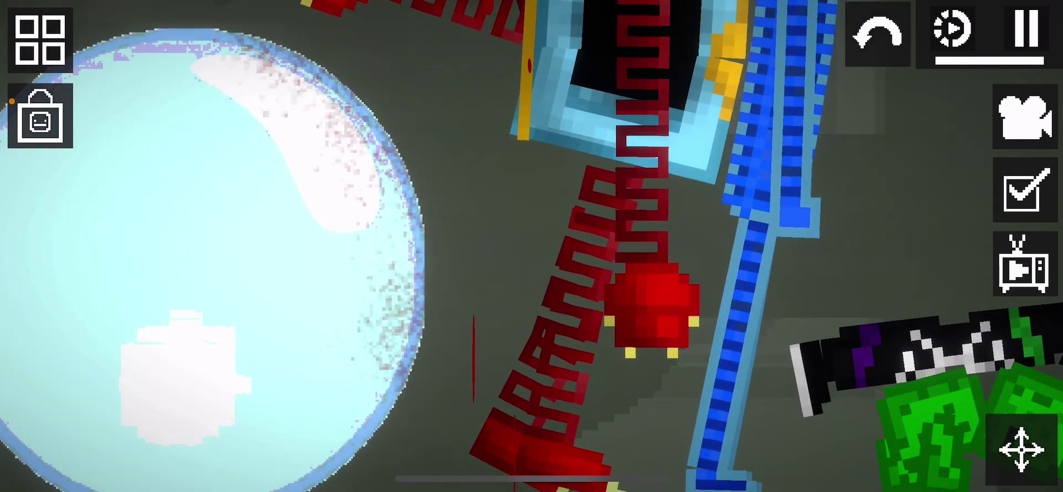
{"action": "scroll", "coordinate": [532, 250], "scroll_direction": "down", "scroll_amount": 4}
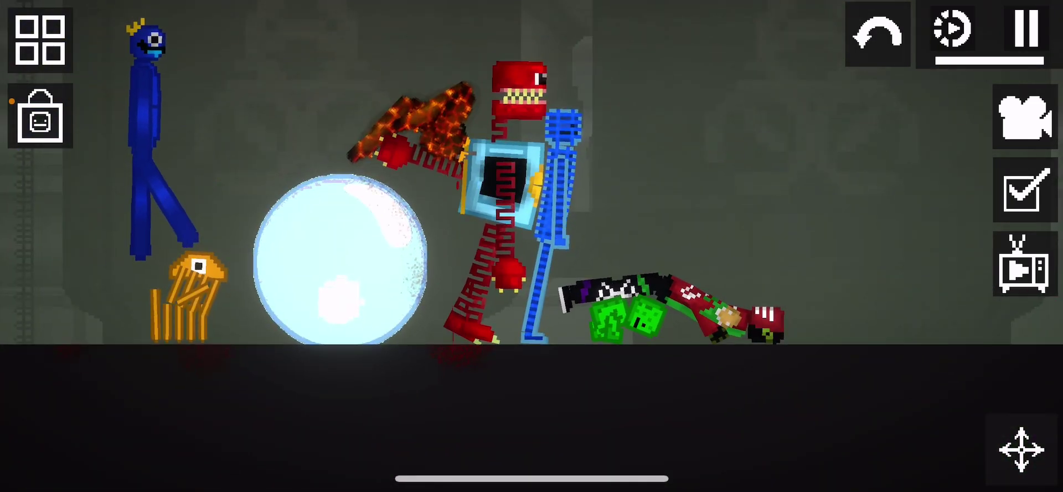
{"action": "left_click", "coordinate": [39, 39]}
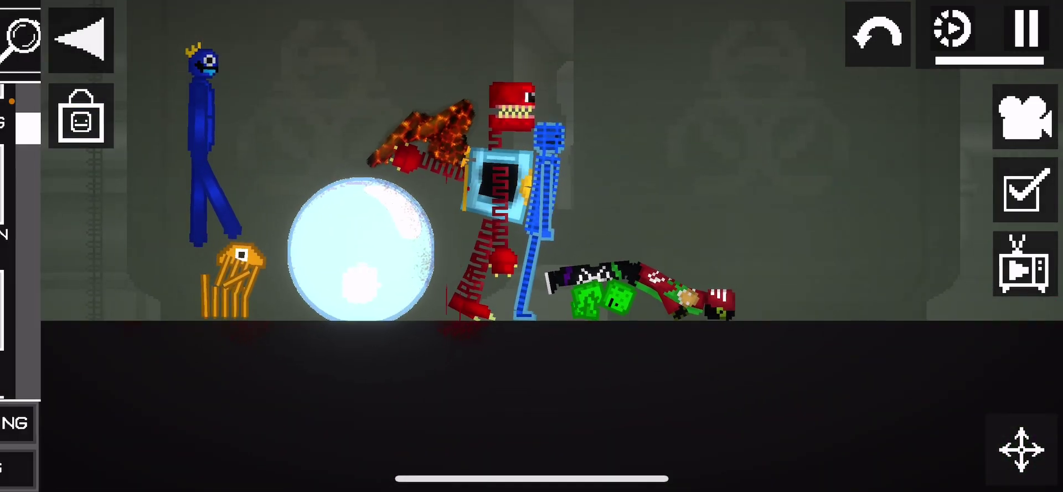
- Place the Bubble character from the mod list beside the group
{"action": "left_click_drag", "start_coordinate": [748, 249], "coordinate": [416, 249]}
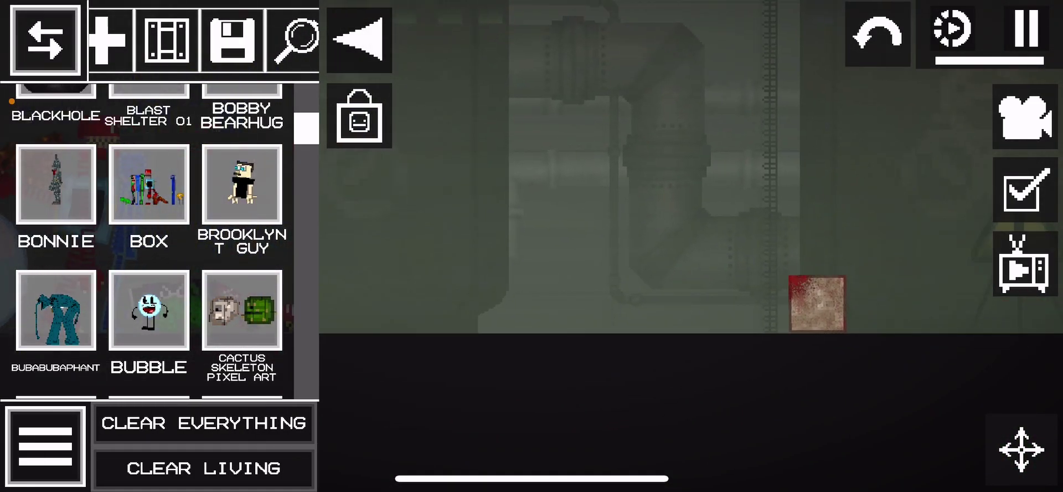
{"action": "left_click_drag", "start_coordinate": [499, 249], "coordinate": [831, 250]}
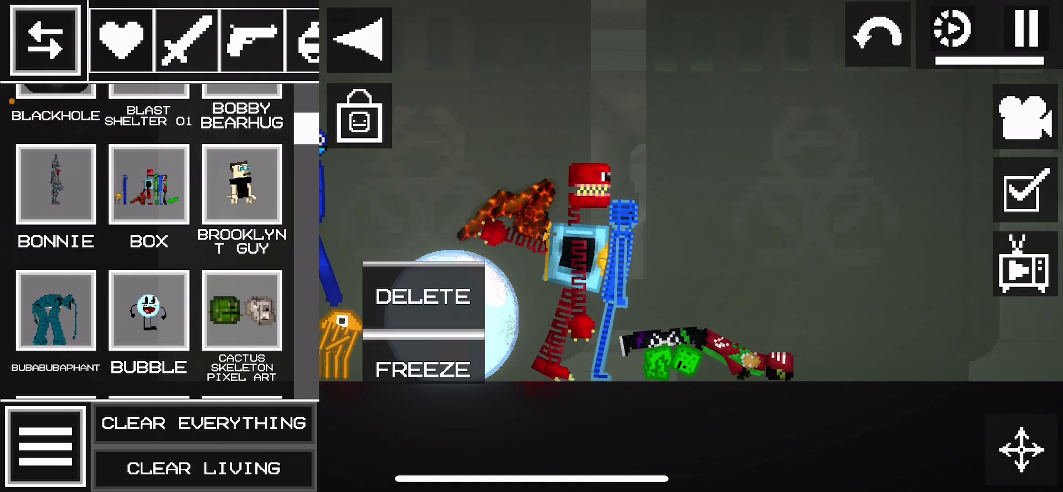
{"action": "mouse_move", "coordinate": [465, 316]}
{"action": "left_mouse_down"}
{"action": "mouse_move", "coordinate": [810, 233]}
{"action": "mouse_move", "coordinate": [686, 241]}
{"action": "left_mouse_up"}
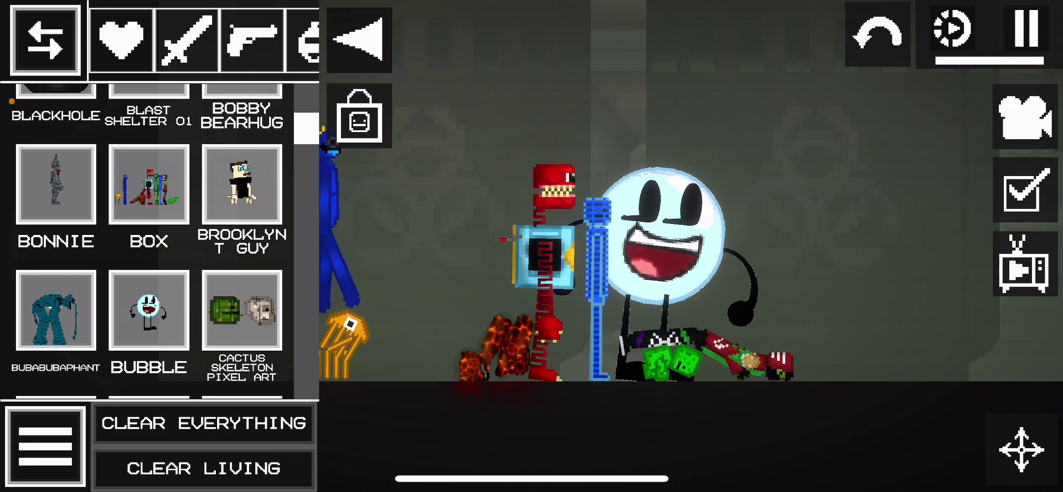
{"action": "scroll", "coordinate": [665, 249], "scroll_direction": "up", "scroll_amount": 2}
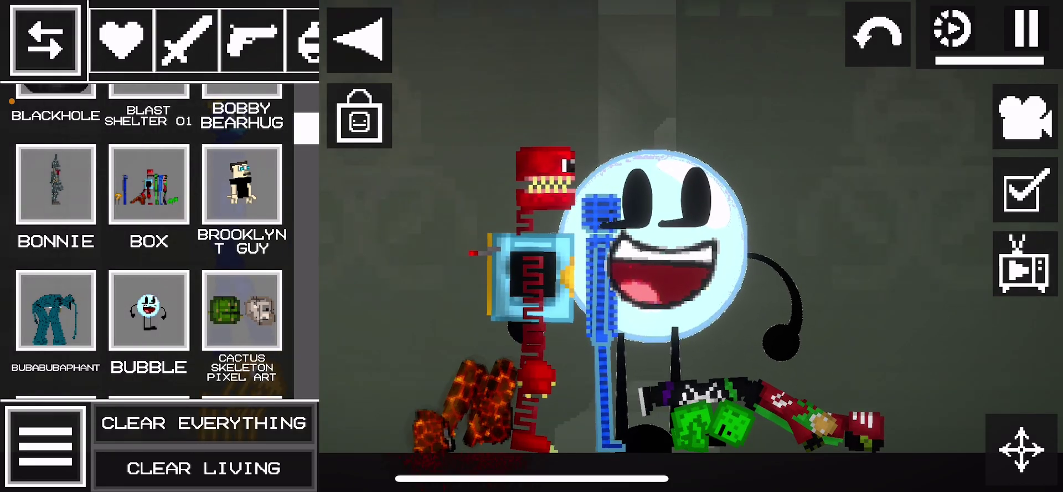
{"action": "scroll", "coordinate": [150, 249], "scroll_direction": "down", "scroll_amount": 5}
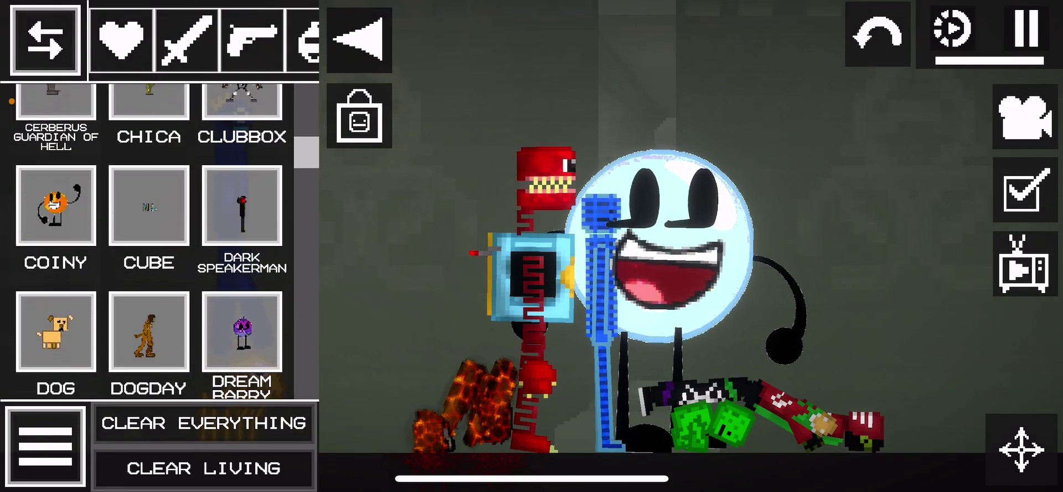
{"action": "scroll", "coordinate": [150, 250], "scroll_direction": "down", "scroll_amount": 3}
{"action": "scroll", "coordinate": [664, 250], "scroll_direction": "down", "scroll_amount": 3}
{"action": "left_click_drag", "start_coordinate": [748, 249], "coordinate": [498, 208]}
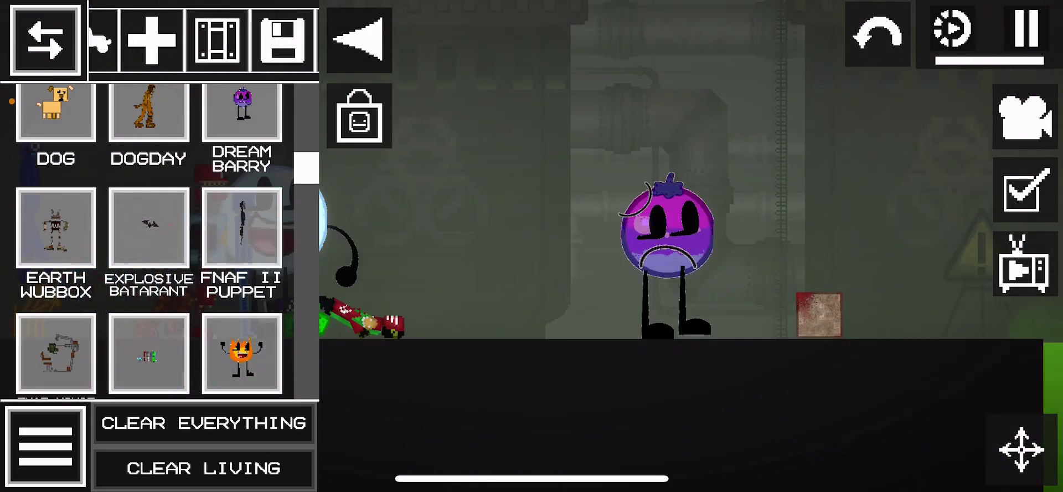
- Spawn Dream Barry near the crate and dismiss the Low Battery alert
{"action": "left_click", "coordinate": [303, 39]}
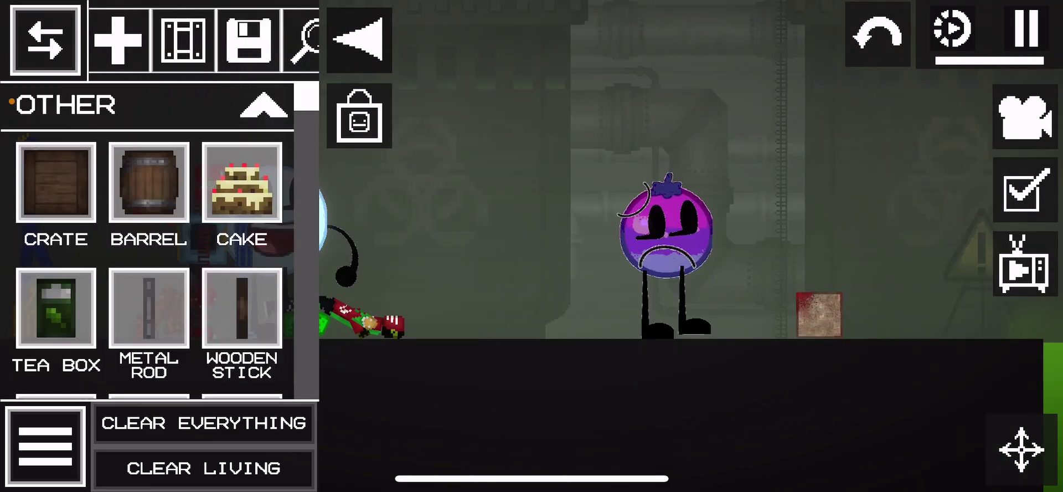
{"action": "scroll", "coordinate": [150, 250], "scroll_direction": "down", "scroll_amount": 3}
{"action": "left_click", "coordinate": [303, 40]}
{"action": "scroll", "coordinate": [150, 250], "scroll_direction": "down", "scroll_amount": 3}
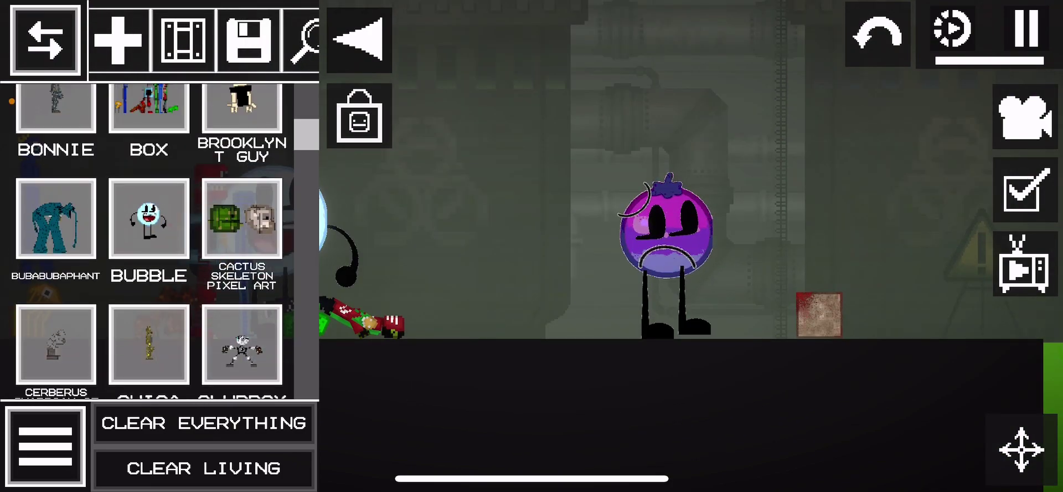
{"action": "scroll", "coordinate": [149, 249], "scroll_direction": "down", "scroll_amount": 3}
{"action": "scroll", "coordinate": [150, 250], "scroll_direction": "down", "scroll_amount": 2}
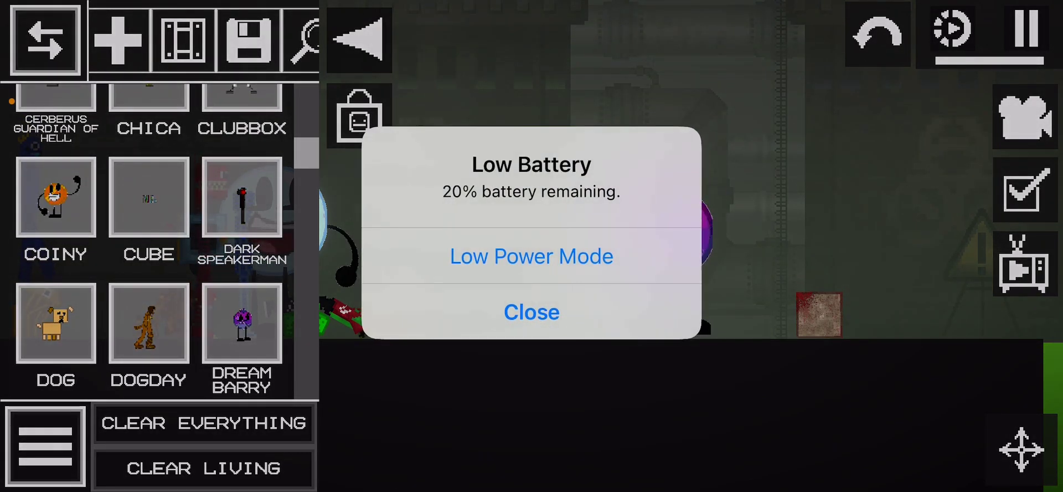
{"action": "left_click", "coordinate": [532, 312]}
{"action": "scroll", "coordinate": [150, 250], "scroll_direction": "down", "scroll_amount": 3}
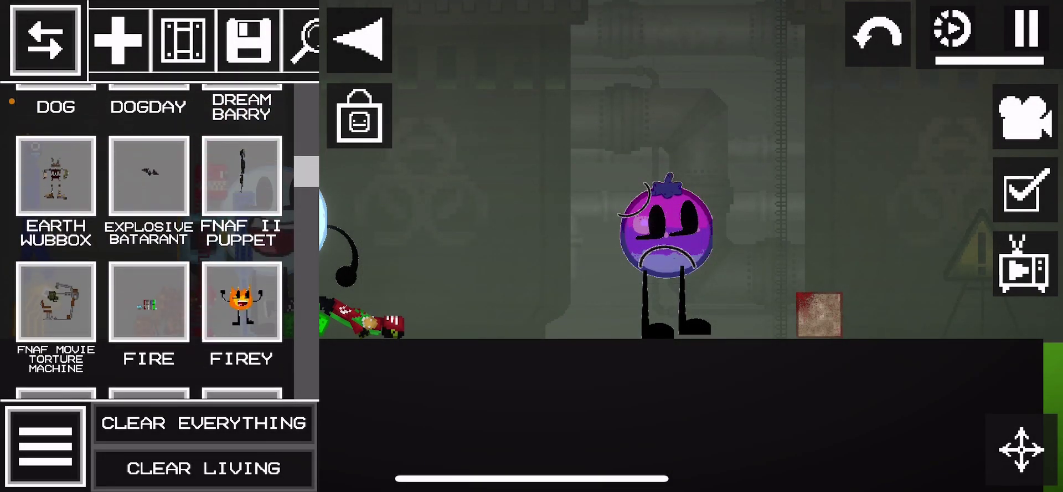
{"action": "scroll", "coordinate": [150, 249], "scroll_direction": "down", "scroll_amount": 3}
{"action": "scroll", "coordinate": [149, 249], "scroll_direction": "down", "scroll_amount": 1}
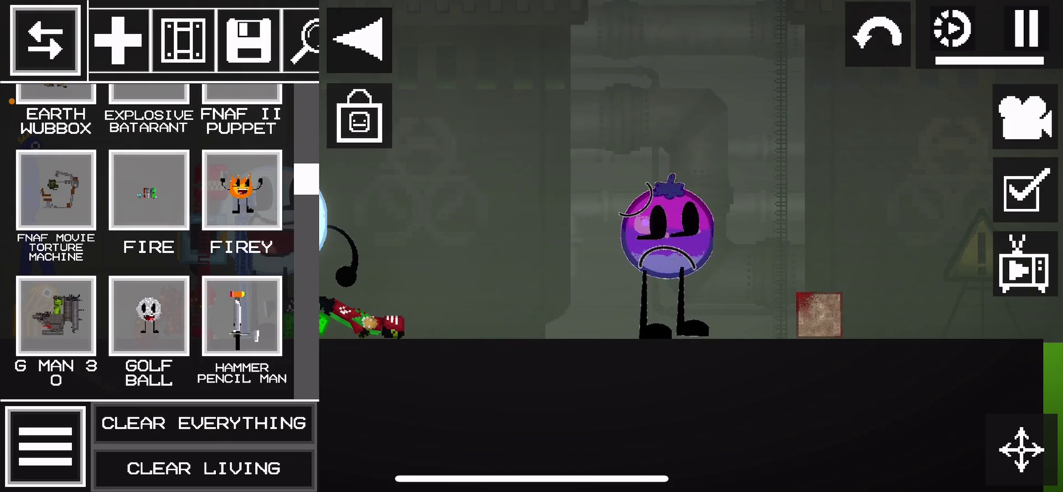
{"action": "left_click", "coordinate": [359, 40]}
- Shove Bubble into Dream Barry and the acid pool, then watch them sink
{"action": "left_click_drag", "start_coordinate": [278, 220], "coordinate": [732, 275]}
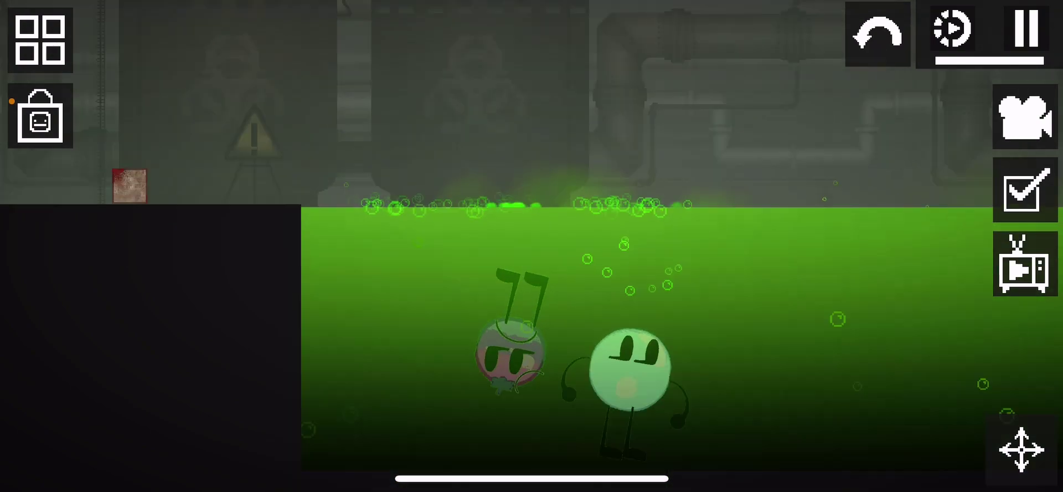
{"action": "left_click_drag", "start_coordinate": [582, 374], "coordinate": [582, 125]}
{"action": "left_click_drag", "start_coordinate": [582, 374], "coordinate": [581, 208]}
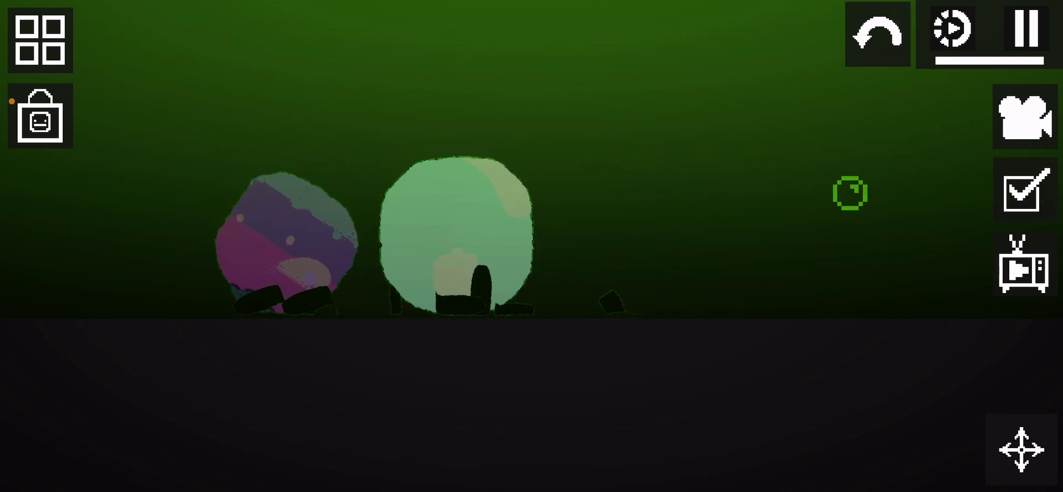
{"action": "left_click", "coordinate": [40, 38]}
- Spawn Firey beside the crate with the colourful ragdolls, then fling Firey into the acid
{"action": "left_click_drag", "start_coordinate": [665, 374], "coordinate": [664, 125]}
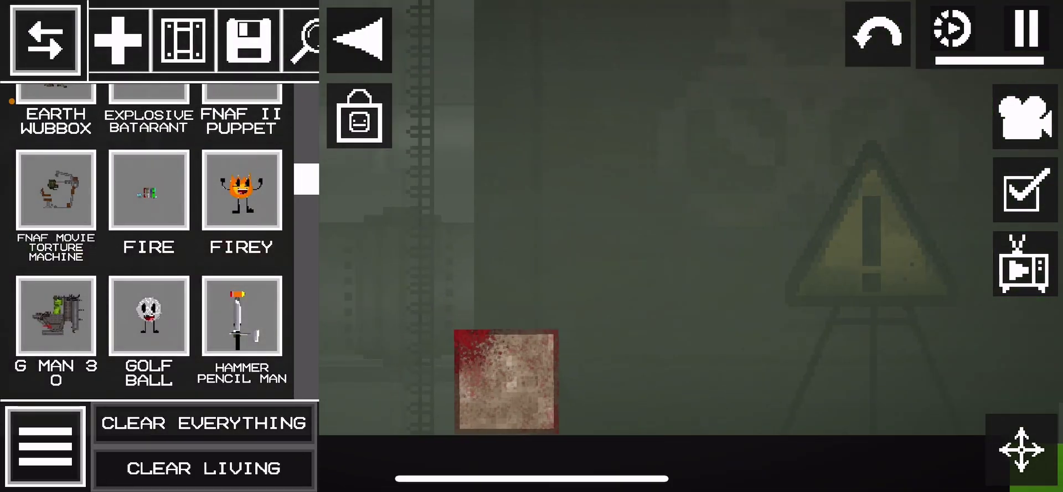
{"action": "left_click", "coordinate": [241, 189]}
{"action": "scroll", "coordinate": [664, 249], "scroll_direction": "down", "scroll_amount": 5}
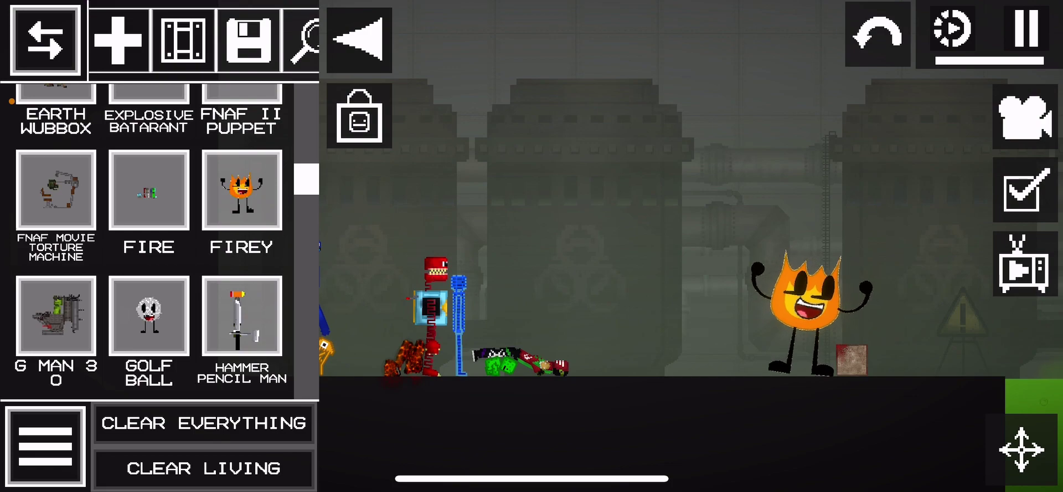
{"action": "scroll", "coordinate": [149, 249], "scroll_direction": "down", "scroll_amount": 5}
{"action": "scroll", "coordinate": [150, 250], "scroll_direction": "down", "scroll_amount": 3}
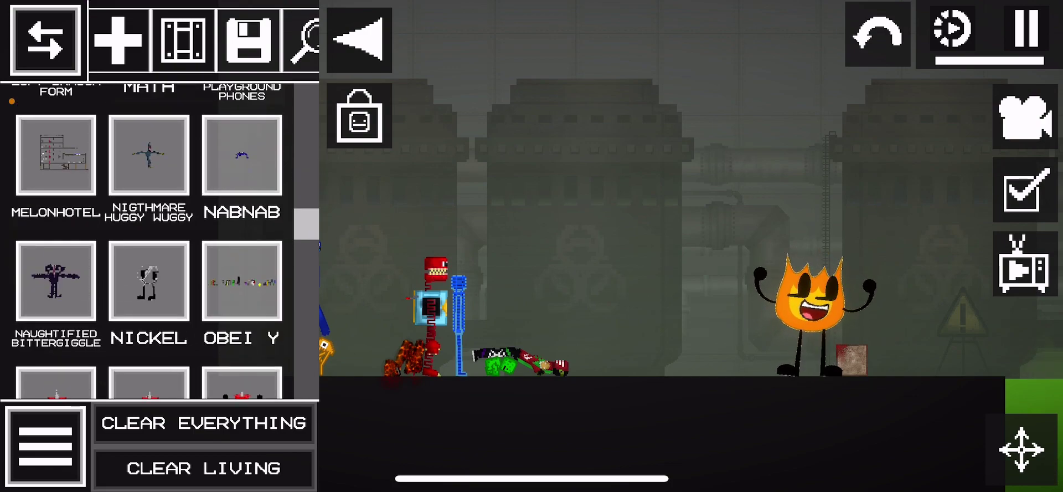
{"action": "scroll", "coordinate": [150, 249], "scroll_direction": "up", "scroll_amount": 2}
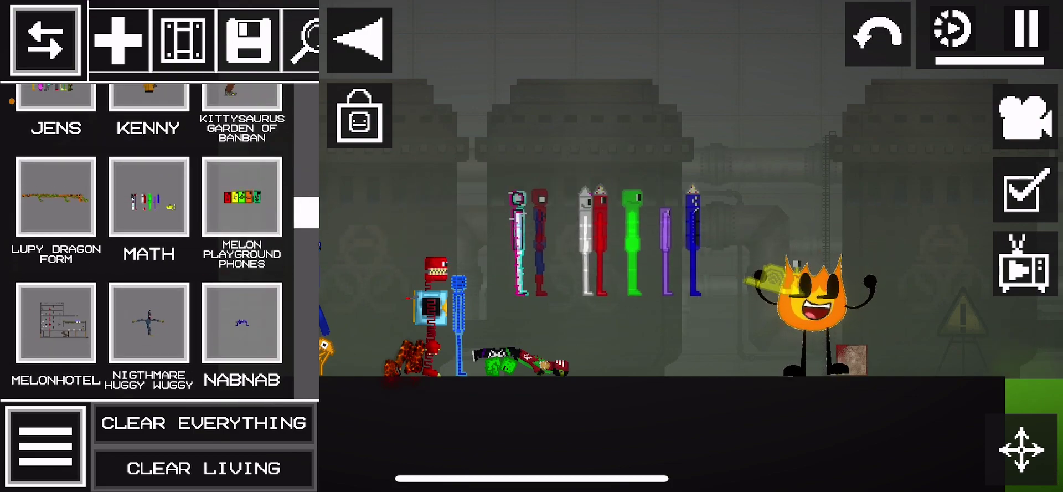
{"action": "left_click", "coordinate": [46, 39]}
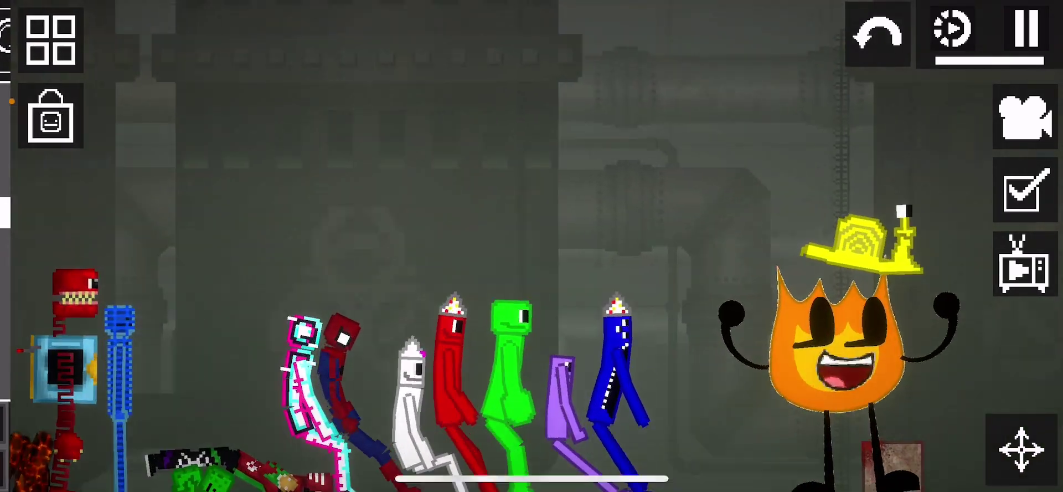
{"action": "scroll", "coordinate": [748, 292], "scroll_direction": "up", "scroll_amount": 5}
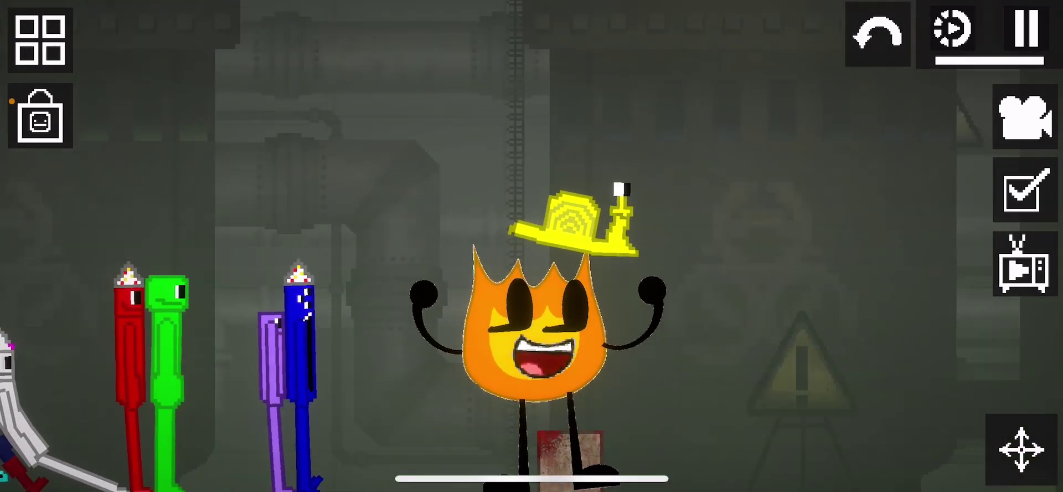
{"action": "mouse_move", "coordinate": [533, 333]}
{"action": "left_mouse_down"}
{"action": "mouse_move", "coordinate": [349, 282]}
{"action": "mouse_move", "coordinate": [665, 399]}
{"action": "left_mouse_up"}
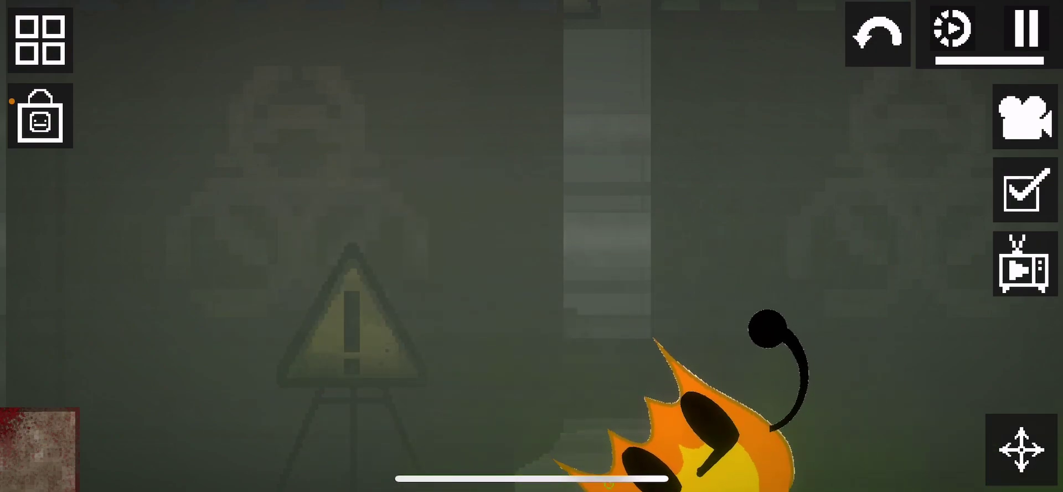
- Drop Firey into the acid pool and bring the lined-up characters back into view
{"action": "left_click_drag", "start_coordinate": [681, 398], "coordinate": [681, 208]}
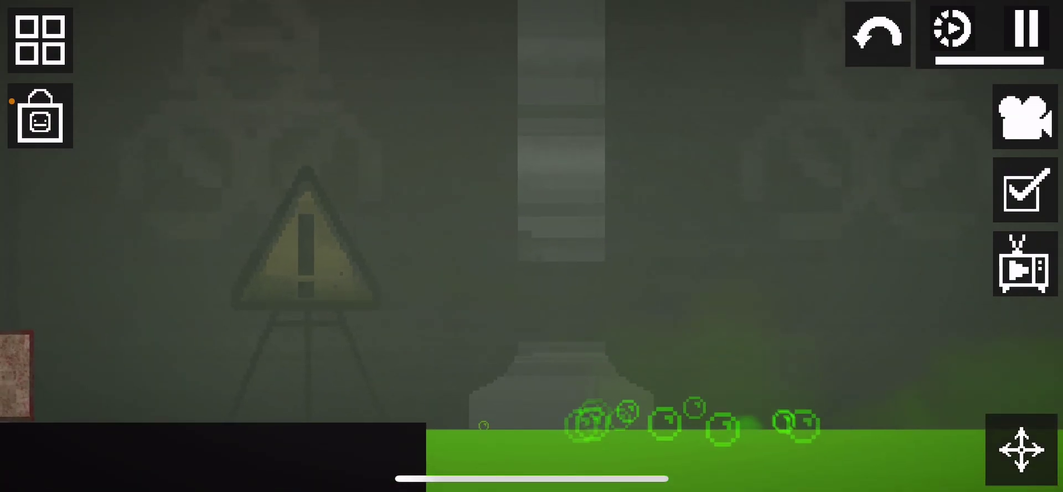
{"action": "left_click_drag", "start_coordinate": [250, 249], "coordinate": [748, 249]}
{"action": "left_click", "coordinate": [40, 38]}
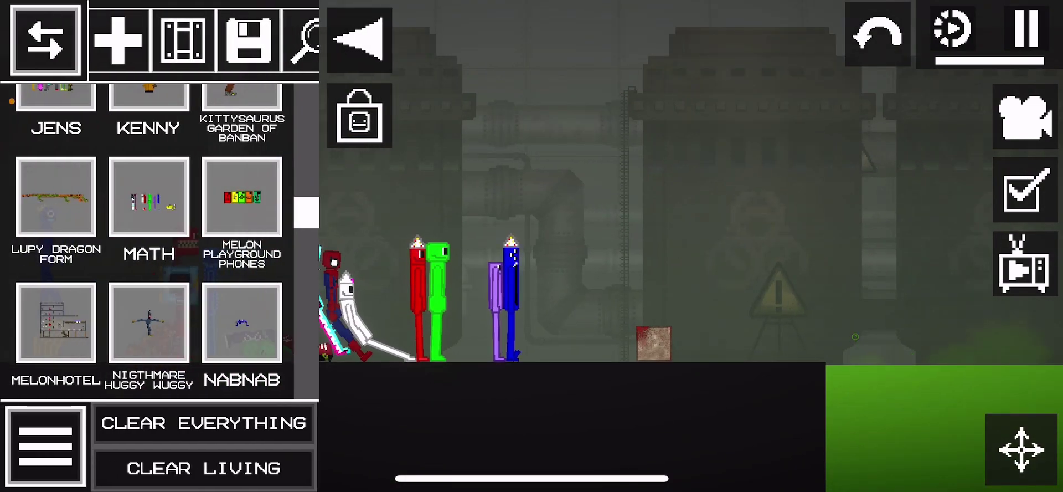
{"action": "scroll", "coordinate": [665, 249], "scroll_direction": "down", "scroll_amount": 3}
{"action": "left_click", "coordinate": [359, 38]}
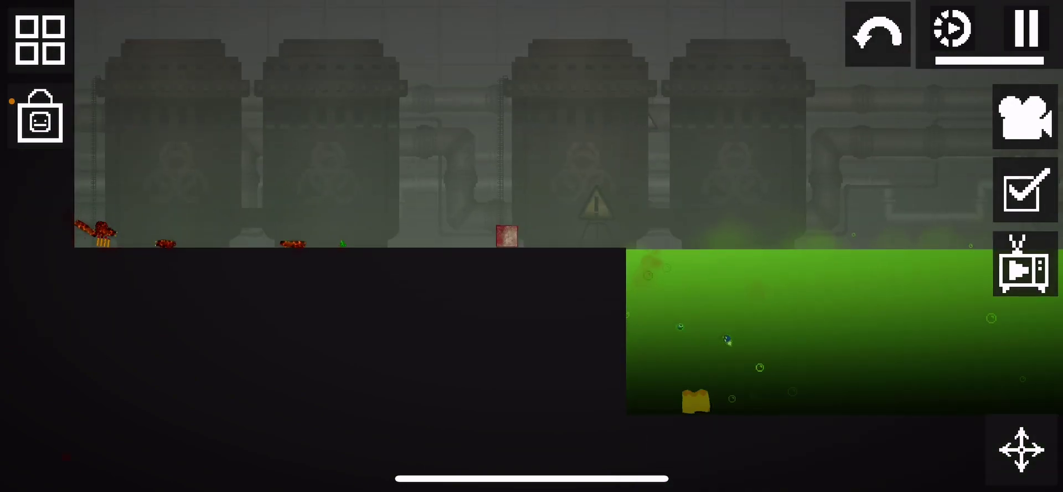
- Peek at the mod shop, close it, and reopen the spawnable mods catalog
{"action": "left_click", "coordinate": [39, 39]}
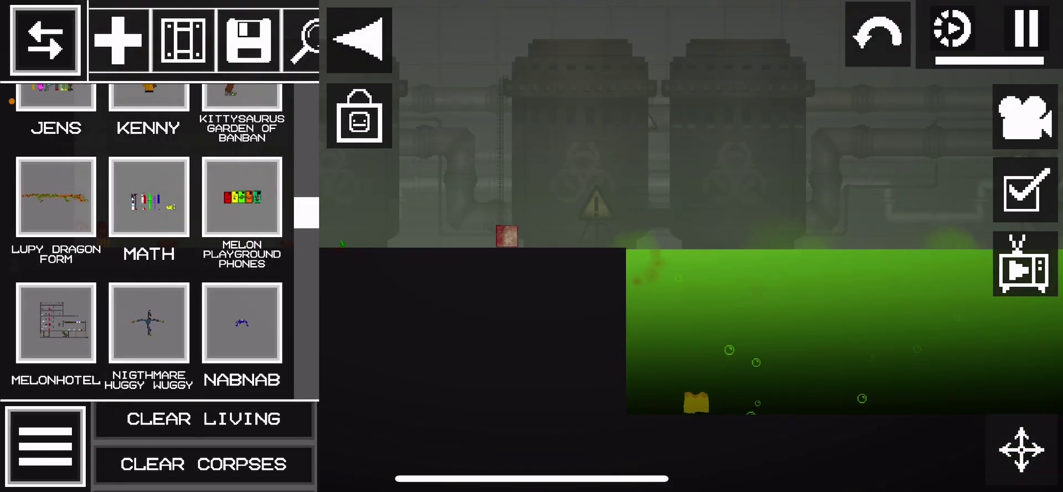
{"action": "left_click", "coordinate": [359, 39]}
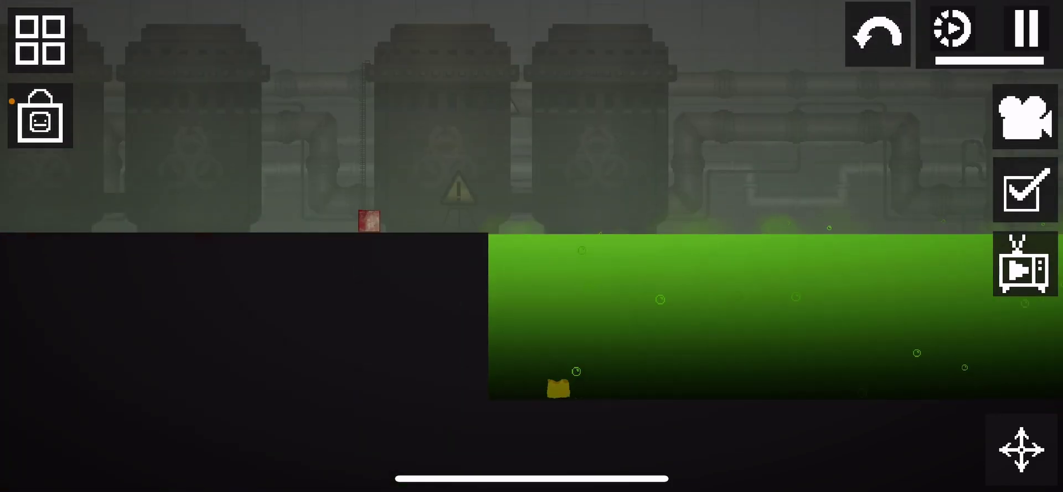
{"action": "left_click", "coordinate": [39, 116]}
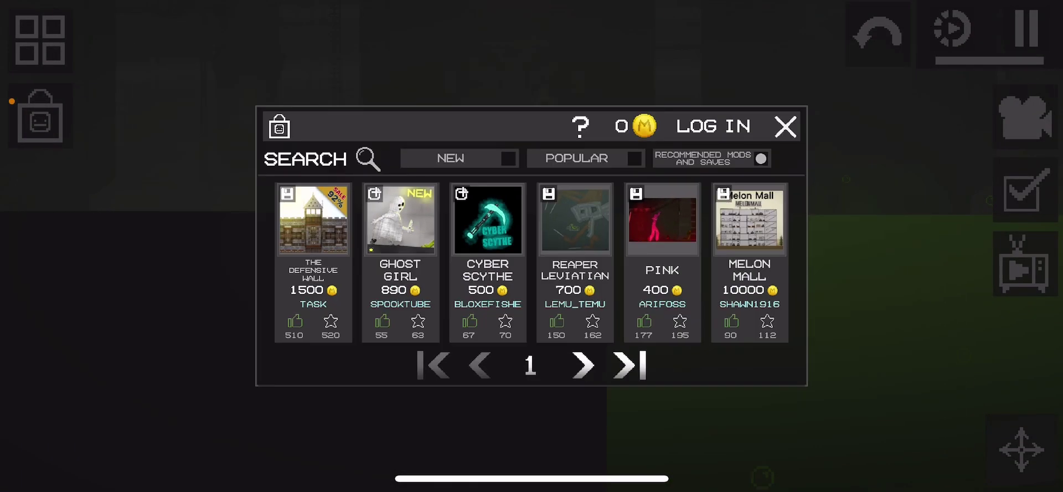
{"action": "left_click", "coordinate": [788, 124]}
{"action": "left_click", "coordinate": [50, 39]}
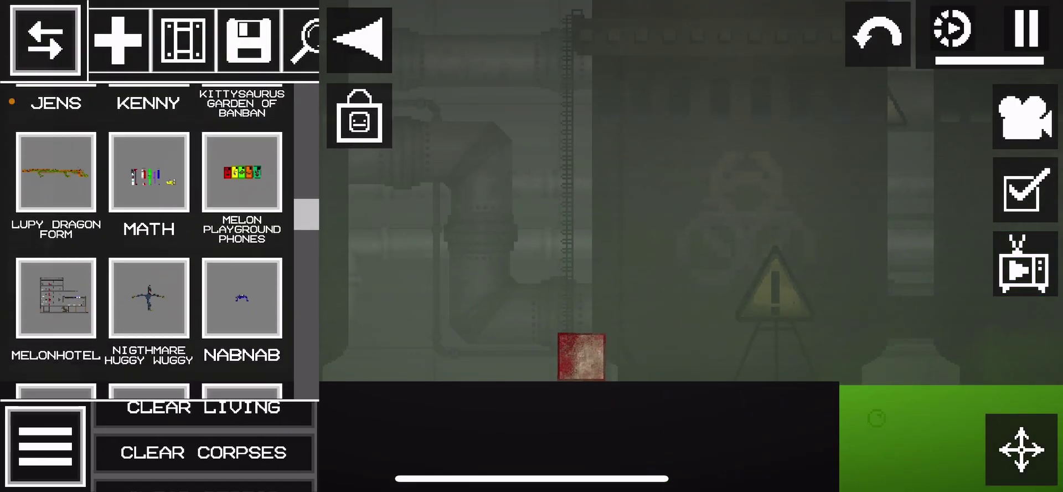
{"action": "scroll", "coordinate": [149, 250], "scroll_direction": "down", "scroll_amount": 5}
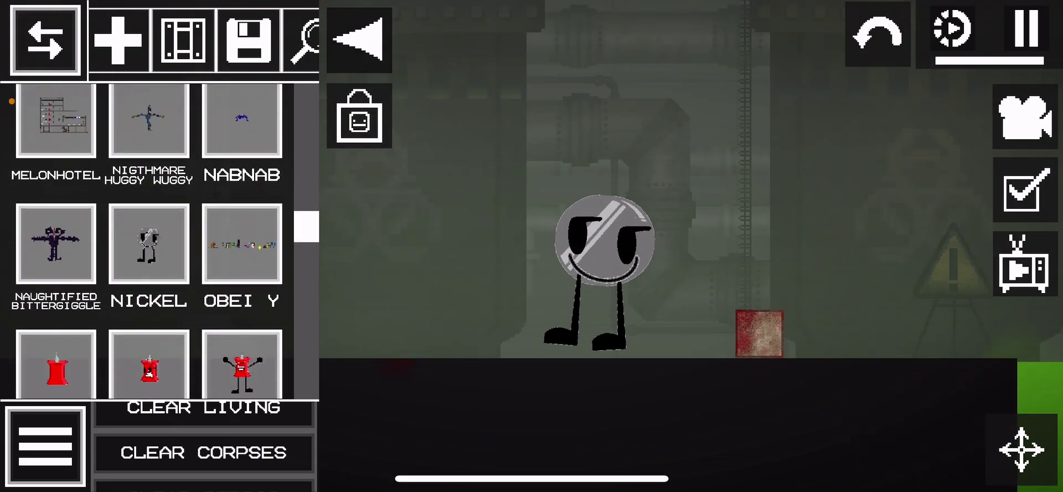
{"action": "scroll", "coordinate": [150, 249], "scroll_direction": "down", "scroll_amount": 5}
{"action": "scroll", "coordinate": [150, 250], "scroll_direction": "down", "scroll_amount": 8}
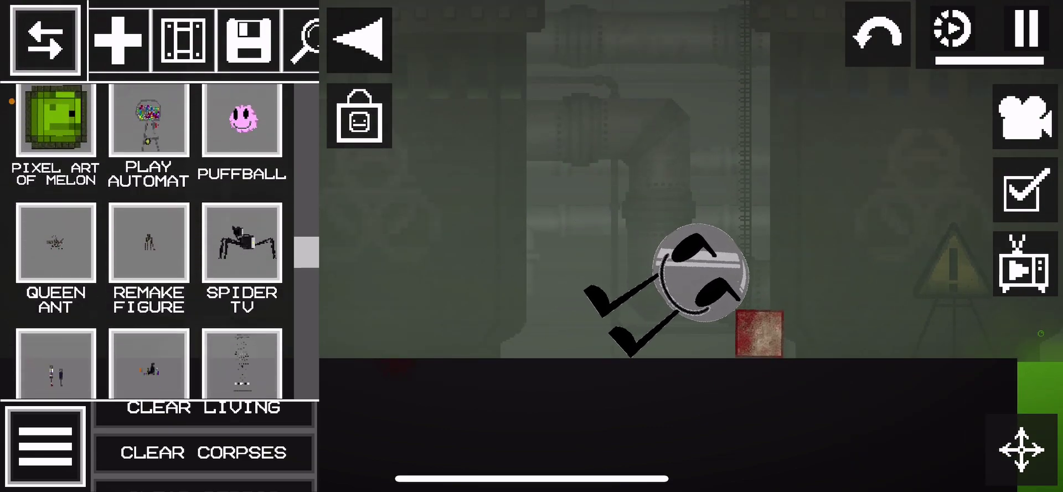
{"action": "scroll", "coordinate": [149, 249], "scroll_direction": "down", "scroll_amount": 4}
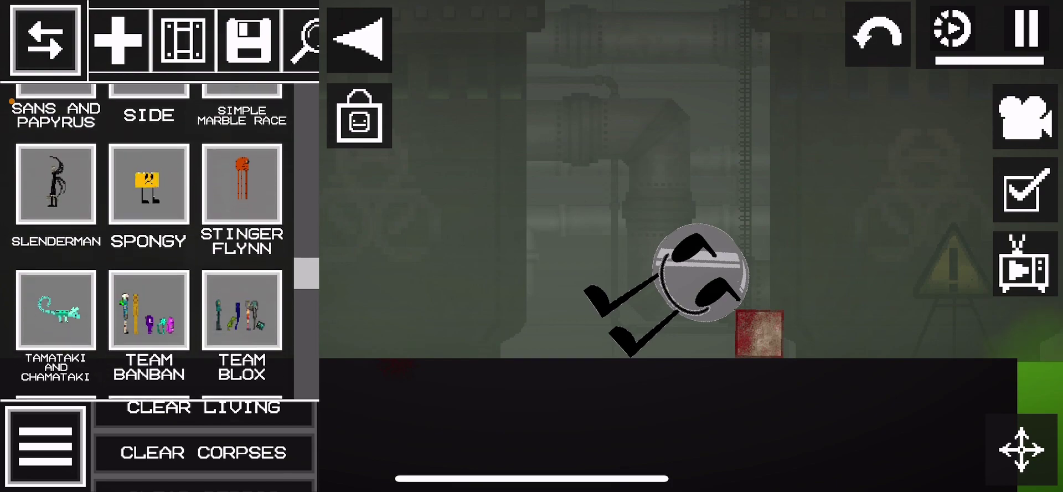
{"action": "scroll", "coordinate": [150, 250], "scroll_direction": "down", "scroll_amount": 3}
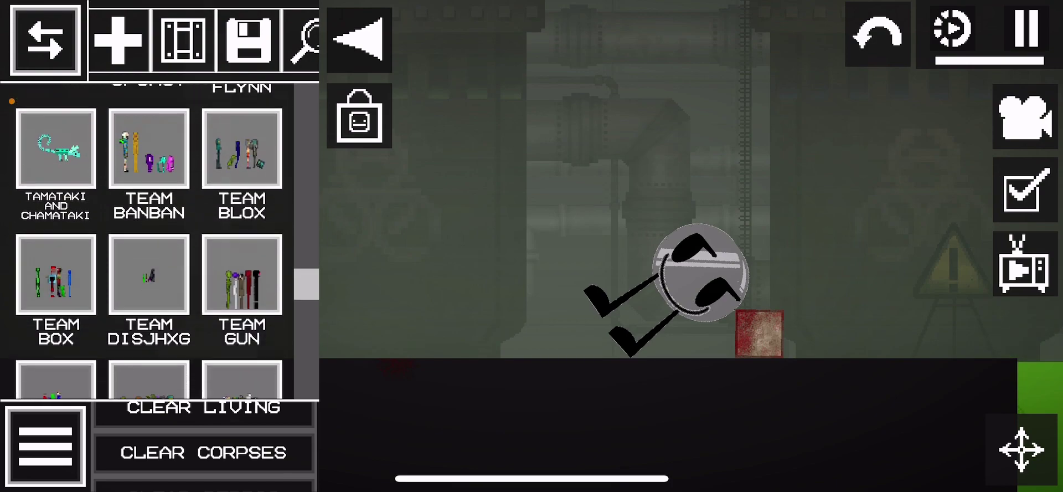
{"action": "scroll", "coordinate": [150, 249], "scroll_direction": "down", "scroll_amount": 3}
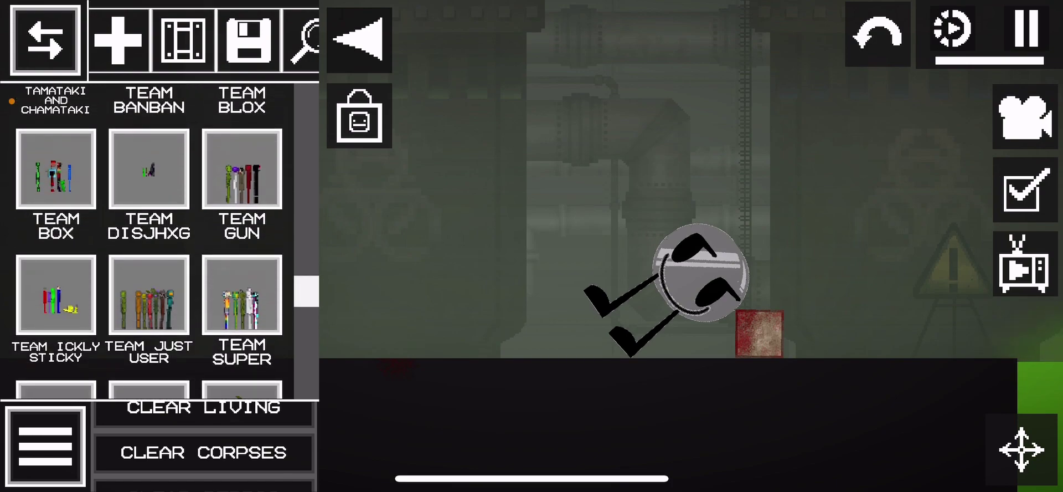
- Spawn the Team Super and The Jars ragdoll groups onto the floor
{"action": "left_click", "coordinate": [880, 36]}
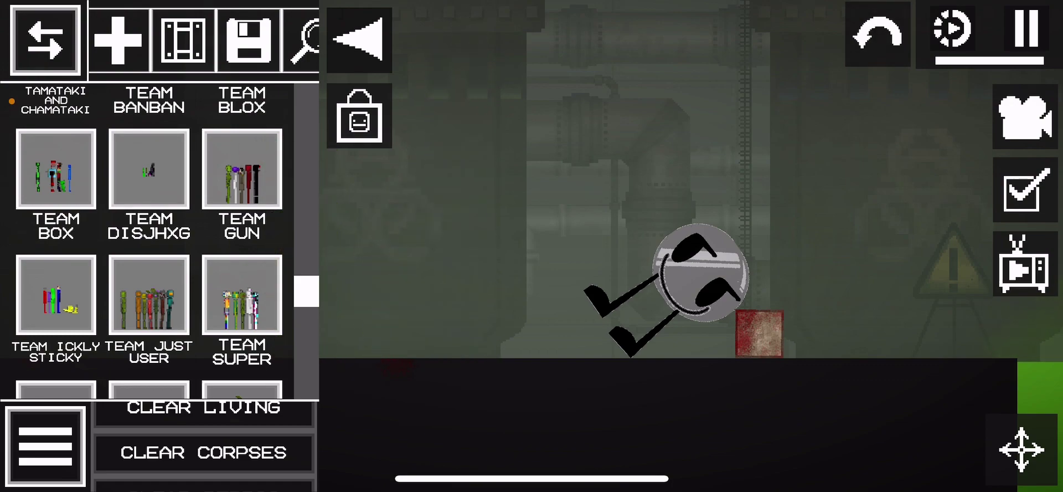
{"action": "scroll", "coordinate": [150, 250], "scroll_direction": "down", "scroll_amount": 3}
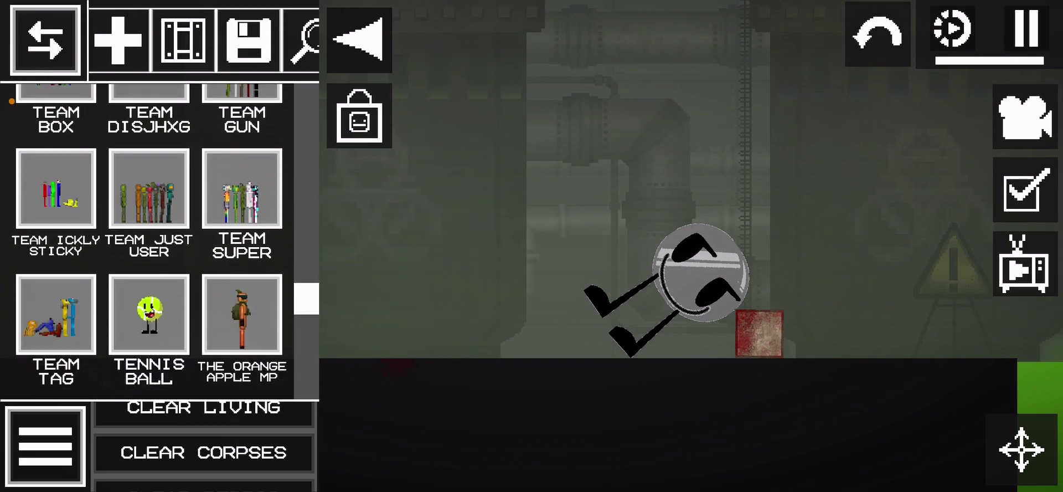
{"action": "scroll", "coordinate": [149, 249], "scroll_direction": "down", "scroll_amount": 2}
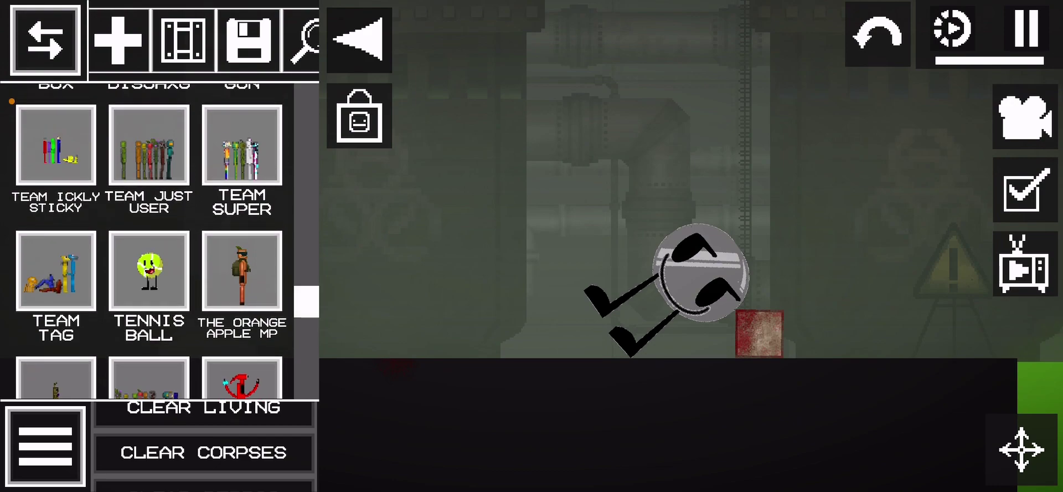
{"action": "left_click", "coordinate": [242, 146]}
{"action": "left_click", "coordinate": [466, 157]}
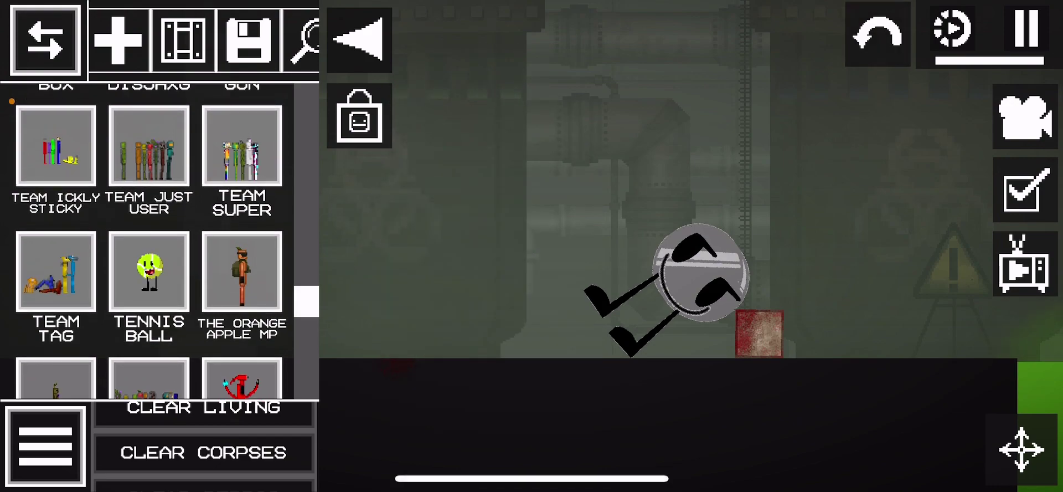
{"action": "scroll", "coordinate": [150, 249], "scroll_direction": "down", "scroll_amount": 2}
{"action": "scroll", "coordinate": [150, 249], "scroll_direction": "down", "scroll_amount": 2}
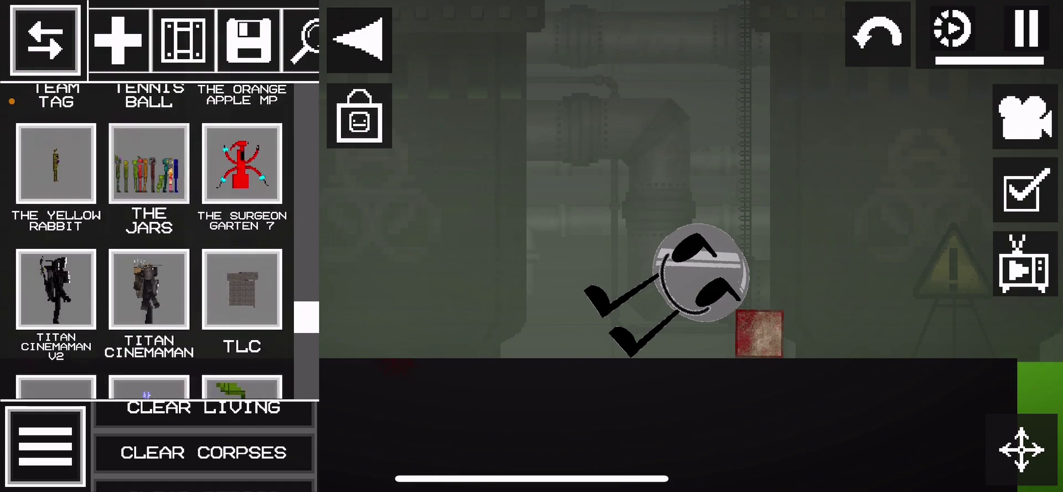
{"action": "left_click", "coordinate": [149, 163]}
{"action": "left_click", "coordinate": [474, 149]}
- Close the catalog and delete the teal robot ragdoll from its context menu
{"action": "left_click", "coordinate": [359, 40]}
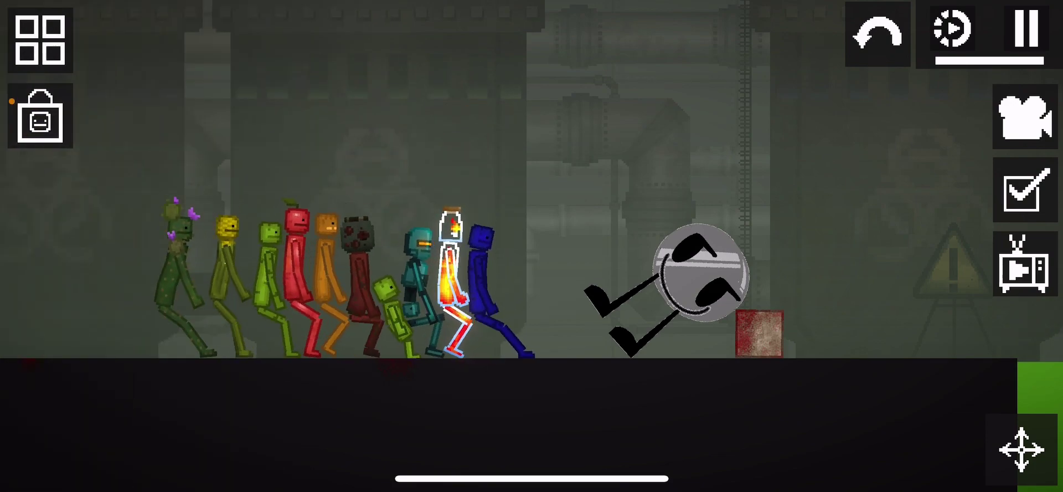
{"action": "right_click", "coordinate": [397, 250]}
{"action": "left_click", "coordinate": [407, 134]}
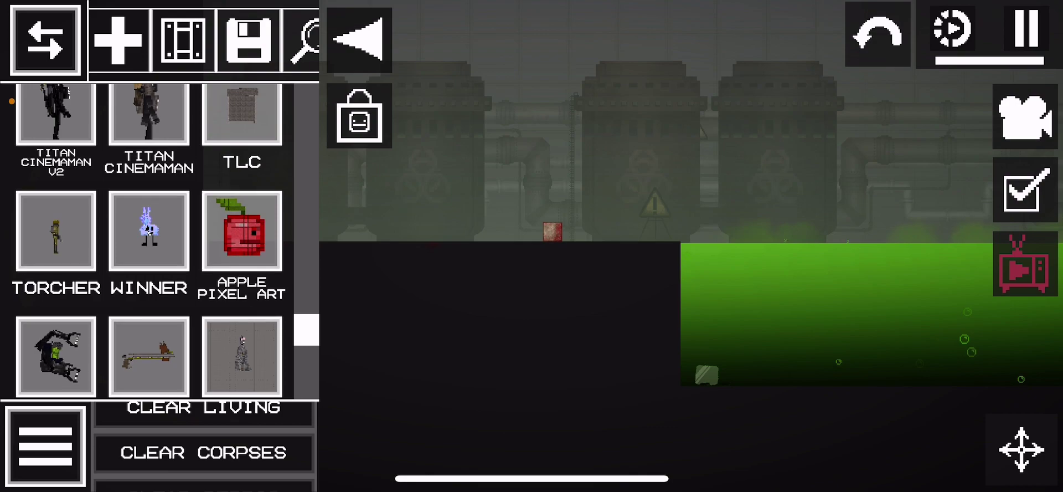
{"action": "scroll", "coordinate": [149, 249], "scroll_direction": "down", "scroll_amount": 5}
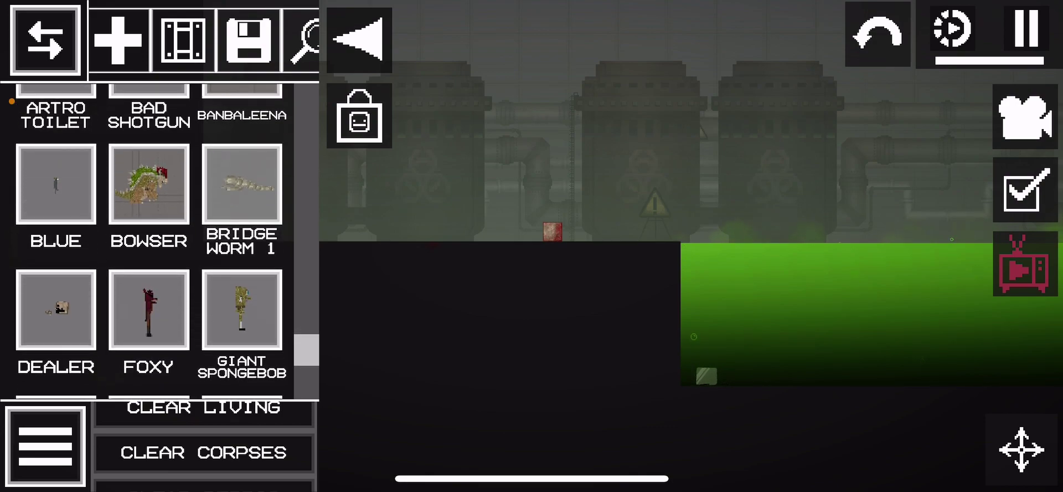
{"action": "scroll", "coordinate": [150, 249], "scroll_direction": "down", "scroll_amount": 3}
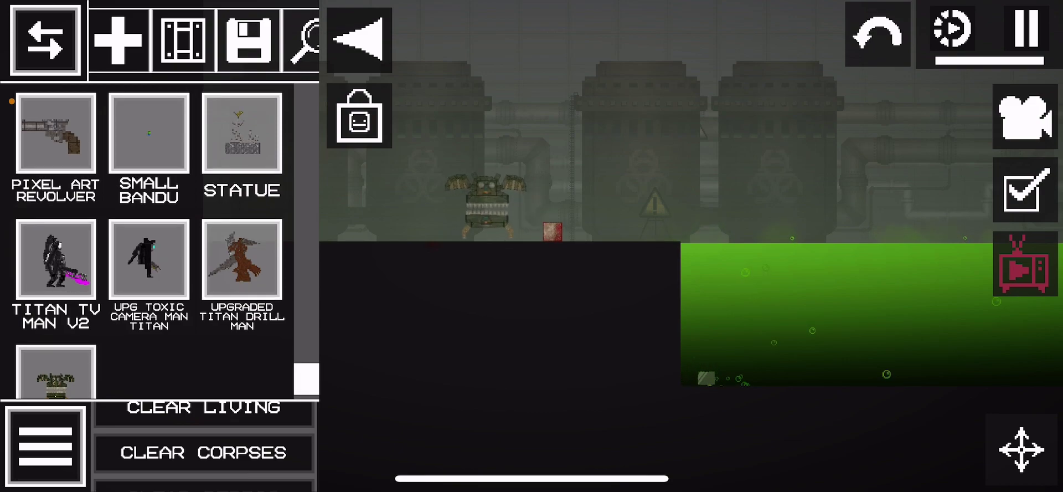
{"action": "scroll", "coordinate": [498, 233], "scroll_direction": "up", "scroll_amount": 3}
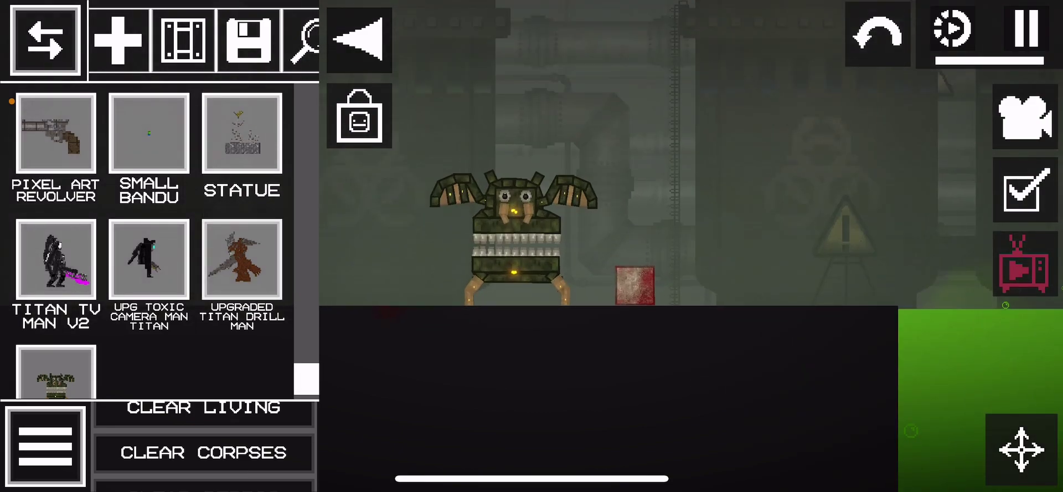
- Spawn the Upgraded Titan Drill Man from the catalog onto the floor
{"action": "left_click", "coordinate": [242, 260]}
{"action": "left_click", "coordinate": [399, 182]}
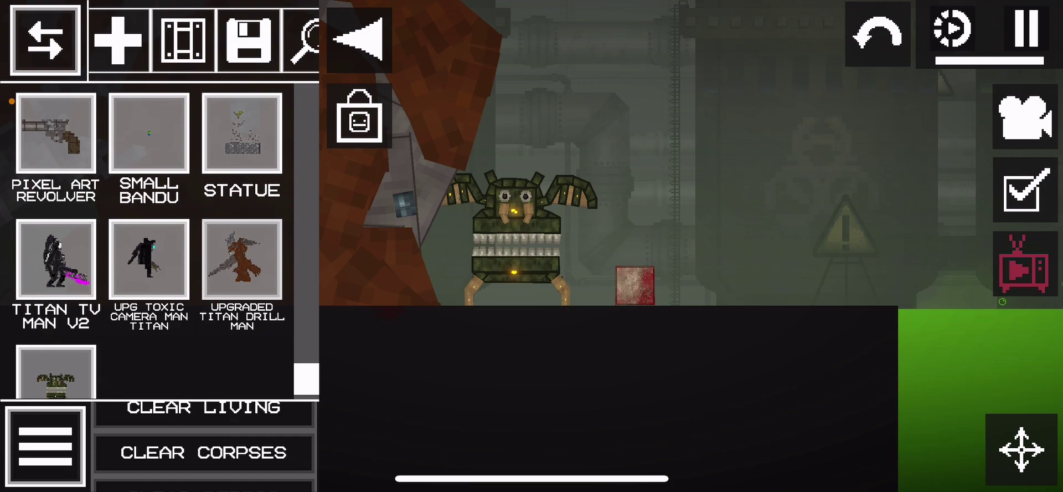